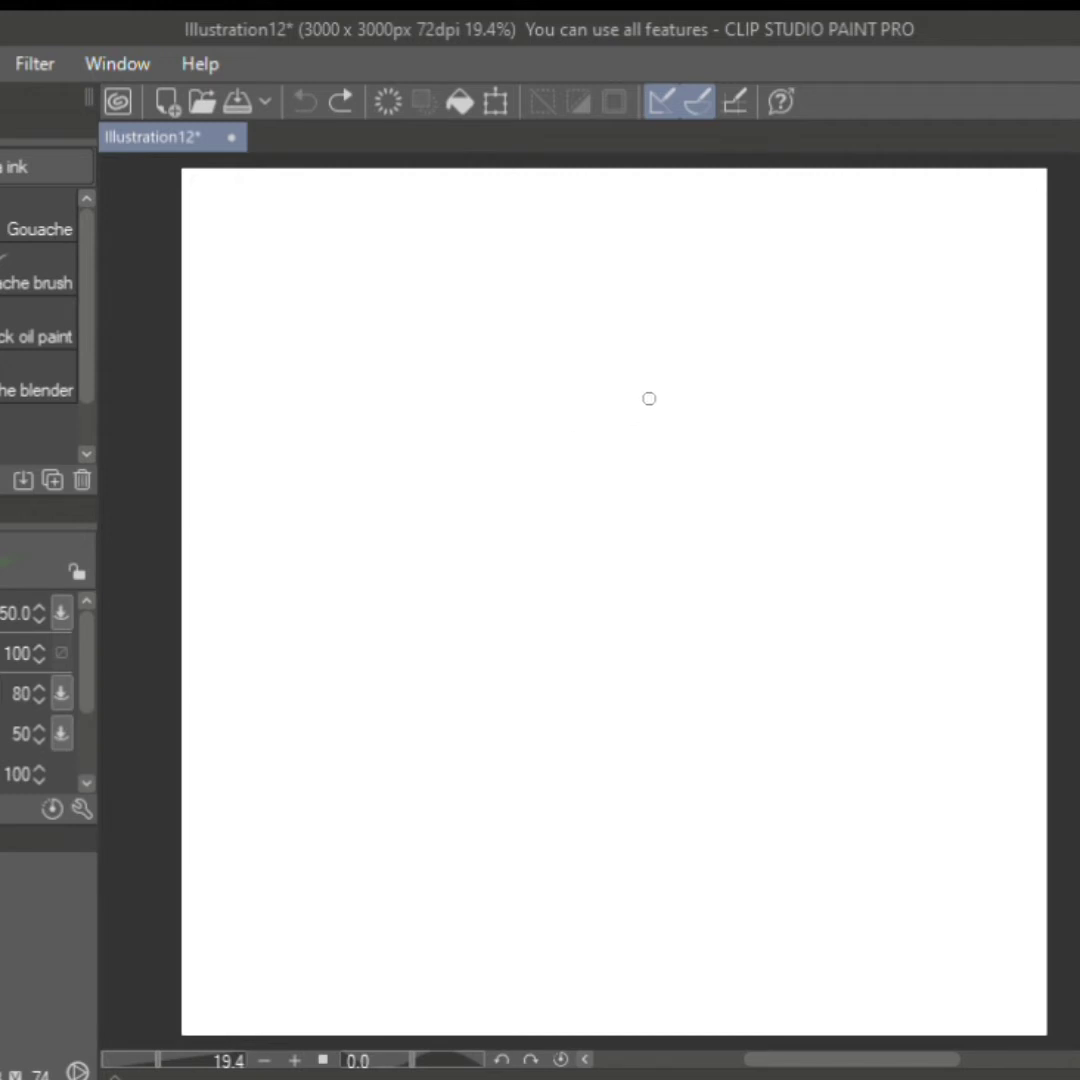
# Paint the curved green stem with a small right leaf and a large left leaf
pyautogui.moveTo(643, 407)
pyautogui.mouseDown()
pyautogui.moveTo(566, 705)
pyautogui.moveTo(650, 422)
pyautogui.moveTo(578, 560)
pyautogui.mouseUp()
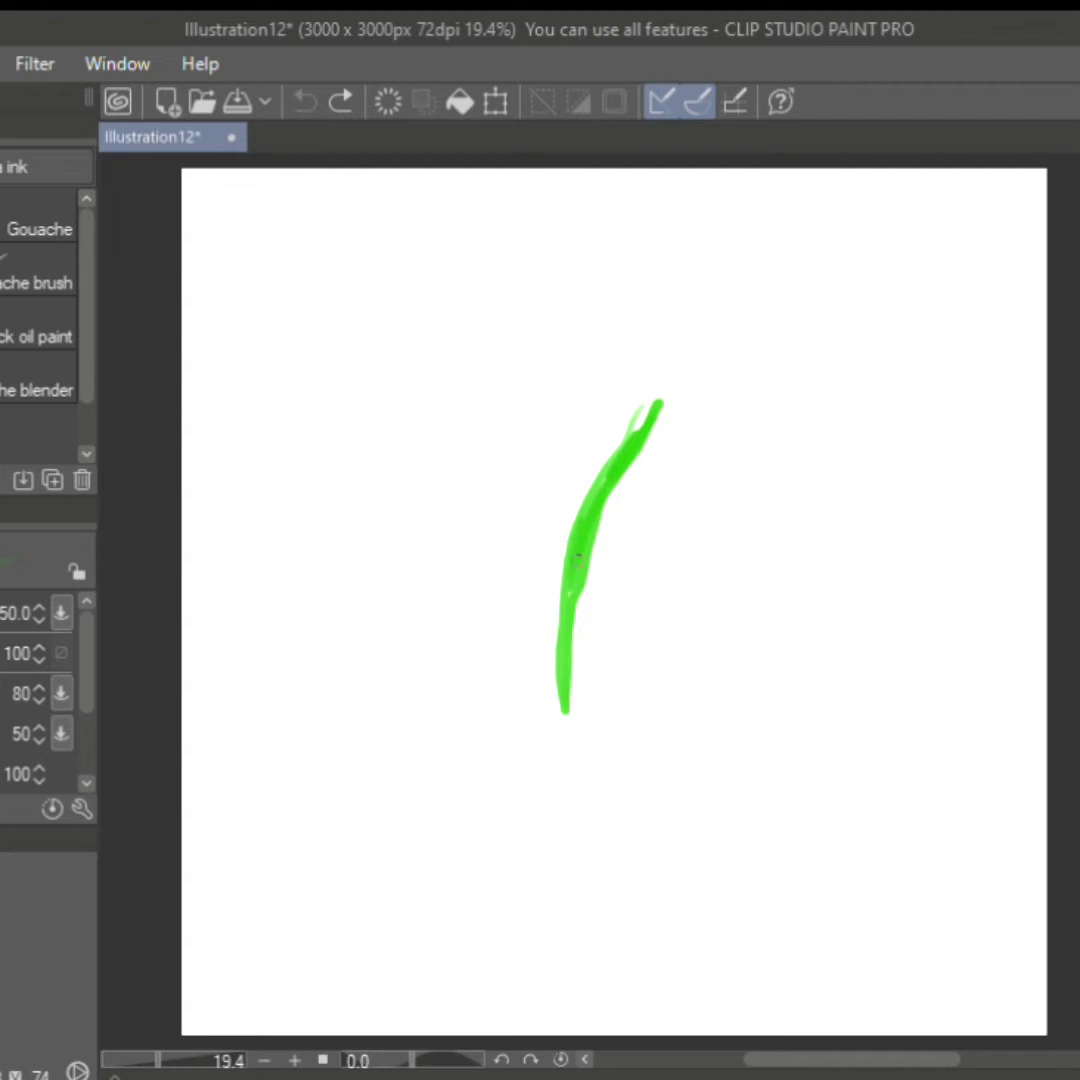
pyautogui.moveTo(578, 560); pyautogui.dragTo(653, 432)
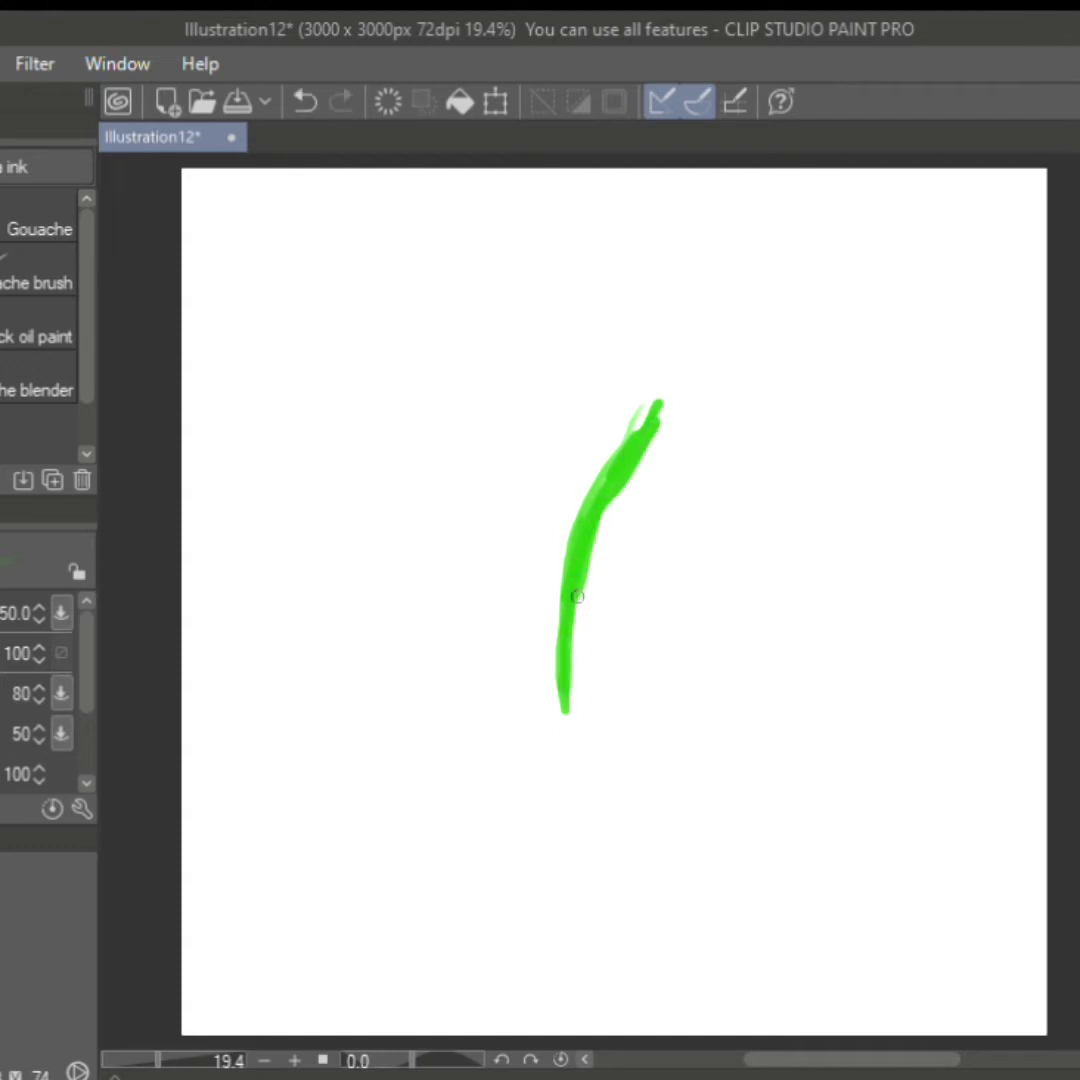
pyautogui.moveTo(585, 598); pyautogui.dragTo(578, 600)
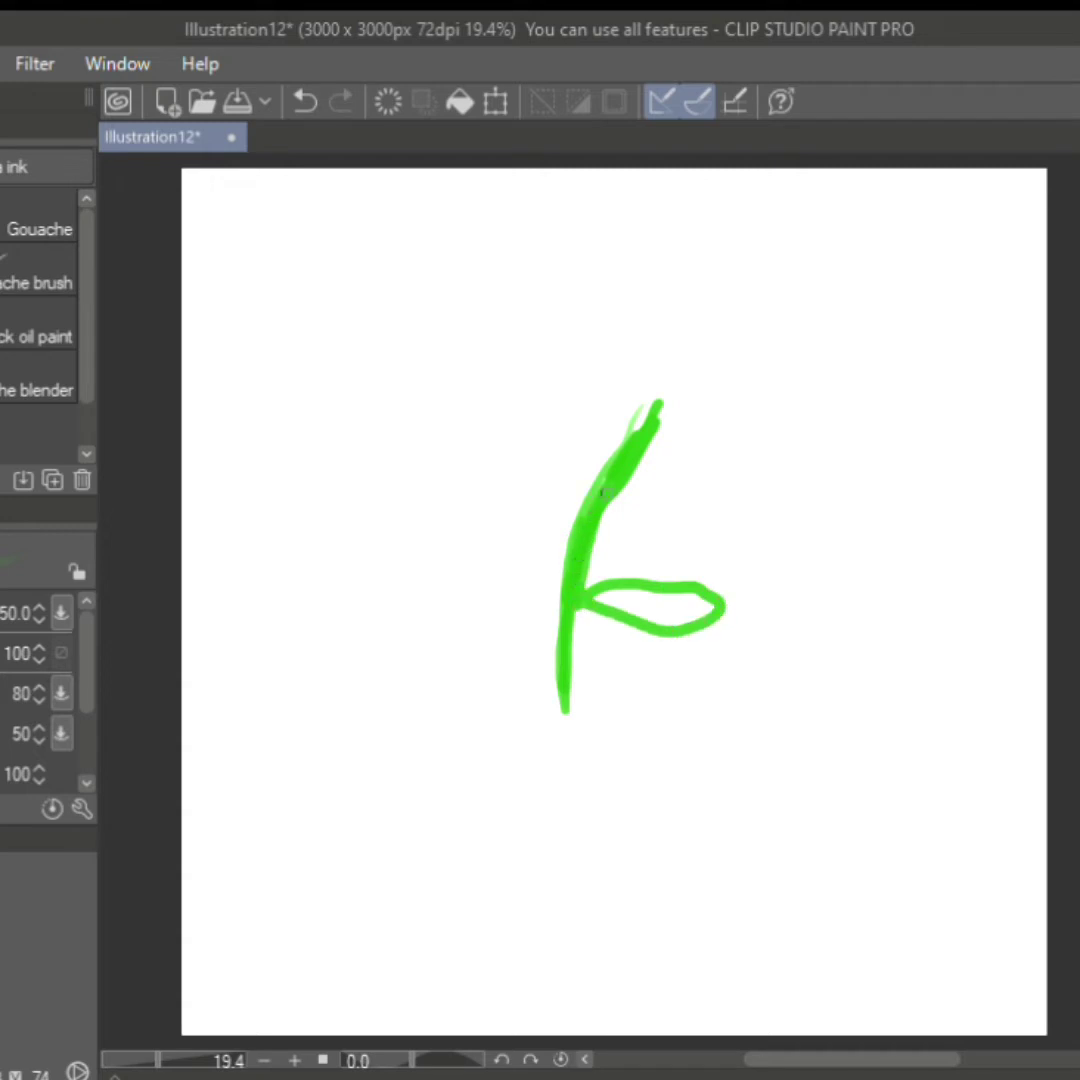
pyautogui.moveTo(603, 470)
pyautogui.mouseDown()
pyautogui.moveTo(478, 502)
pyautogui.moveTo(570, 497)
pyautogui.moveTo(576, 476)
pyautogui.moveTo(528, 455)
pyautogui.moveTo(441, 484)
pyautogui.mouseUp()
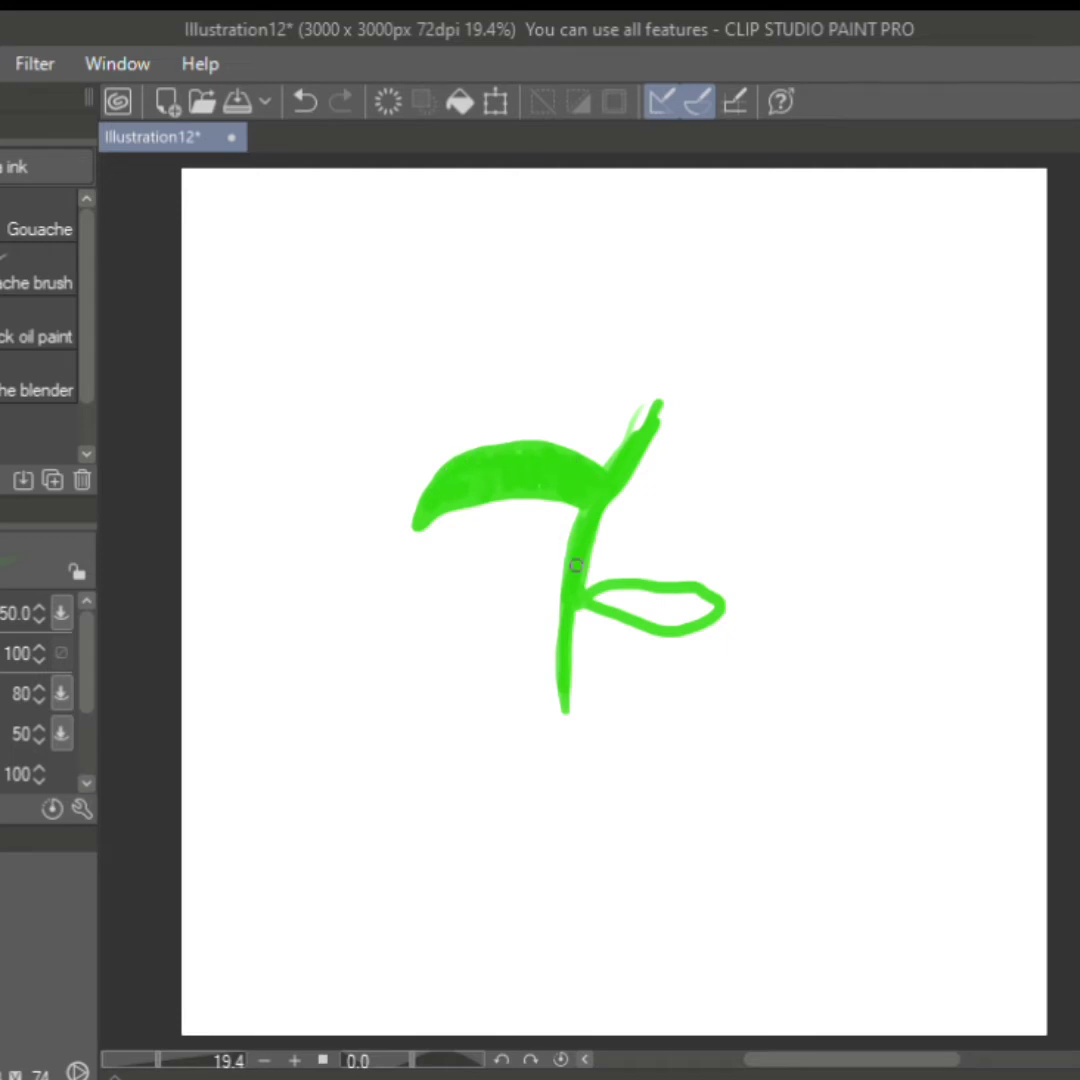
# Fill the small right leaf solid green and thicken the stem's top tip
pyautogui.moveTo(590, 600); pyautogui.dragTo(700, 605)
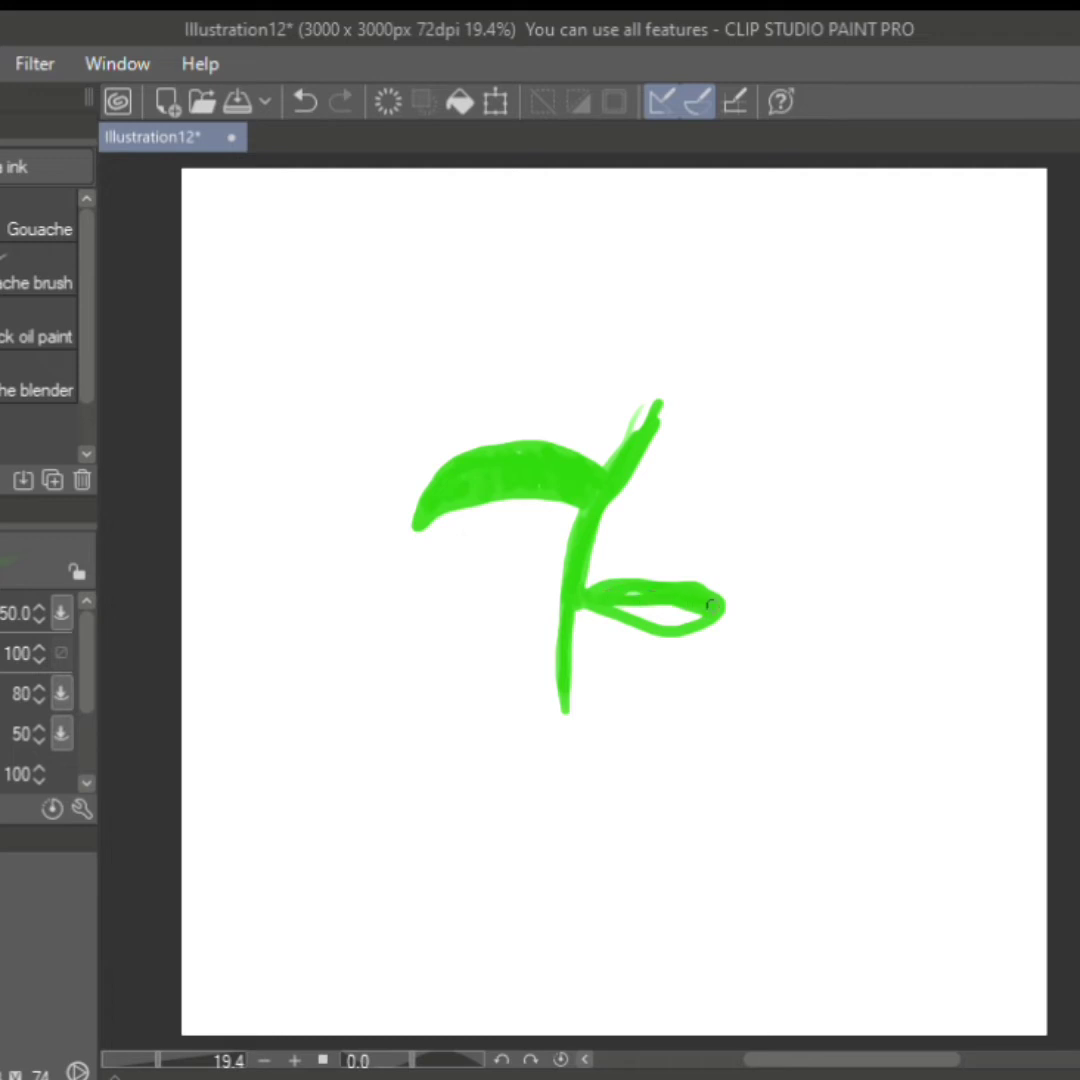
pyautogui.moveTo(630, 610)
pyautogui.mouseDown()
pyautogui.moveTo(668, 622)
pyautogui.moveTo(690, 612)
pyautogui.mouseUp()
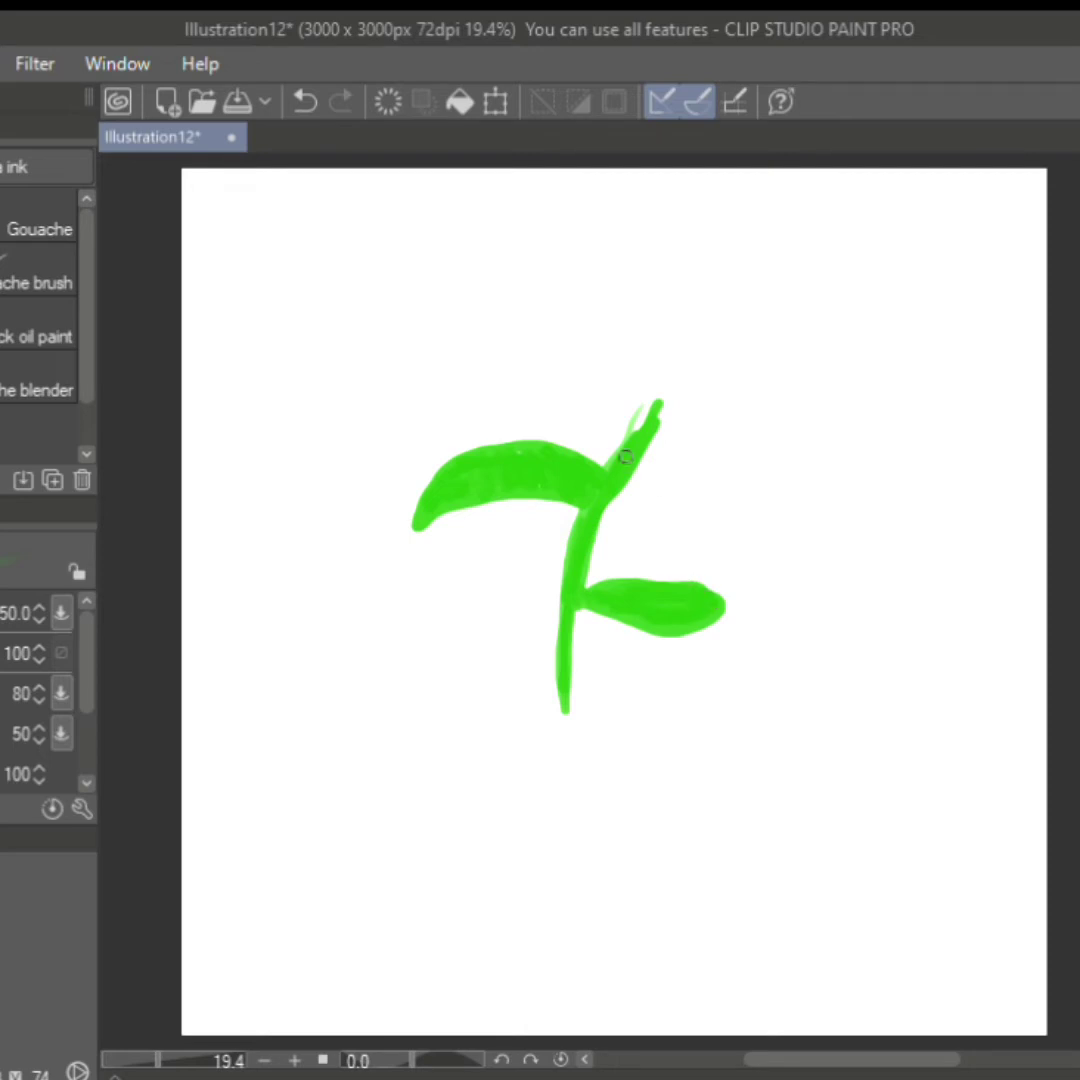
pyautogui.moveTo(655, 408); pyautogui.dragTo(642, 428)
# Draw a red circle atop the stem and four yellow petal outlines around it
pyautogui.moveTo(650, 278)
pyautogui.mouseDown()
pyautogui.moveTo(596, 345)
pyautogui.moveTo(690, 288)
pyautogui.mouseUp()
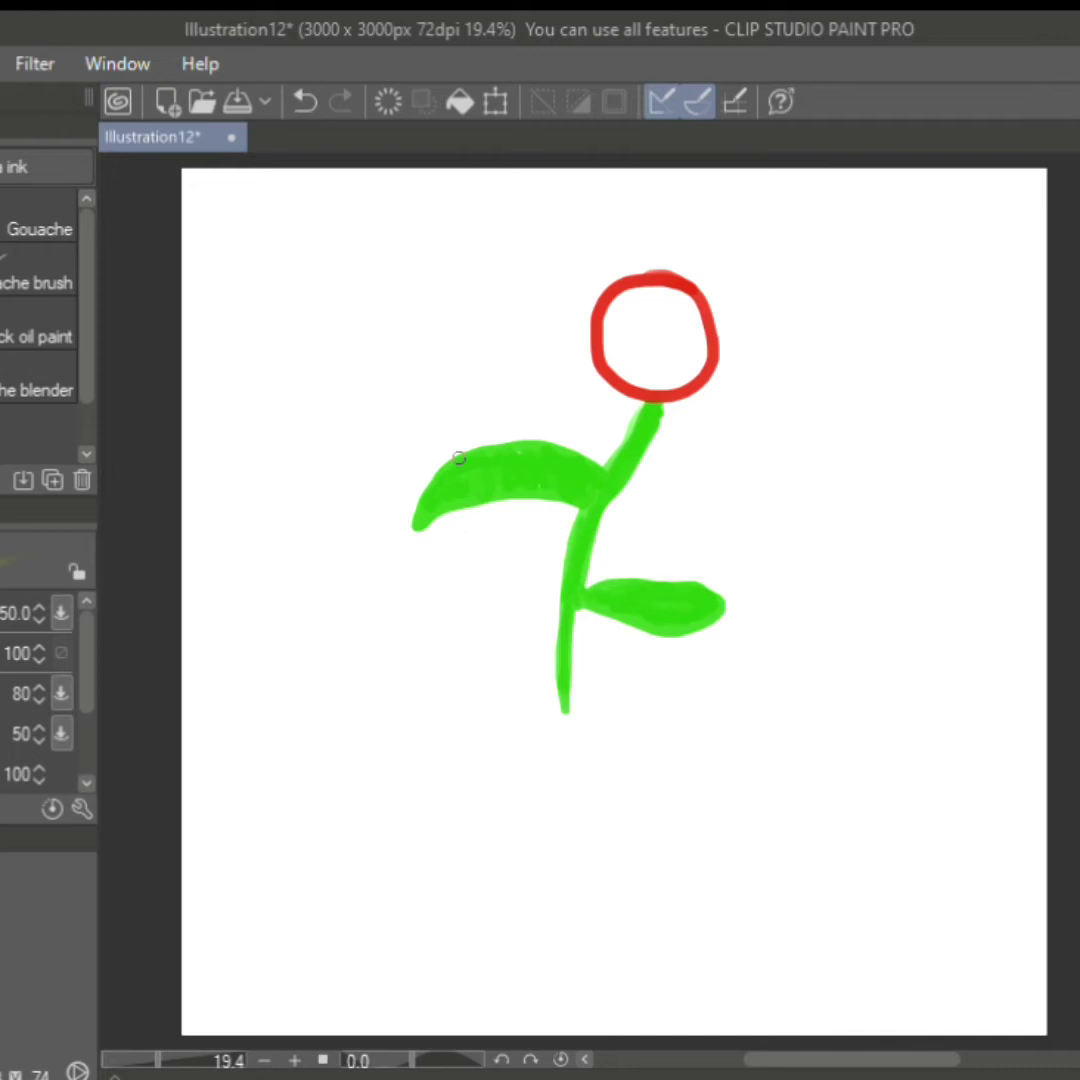
pyautogui.moveTo(623, 289)
pyautogui.mouseDown()
pyautogui.moveTo(532, 372)
pyautogui.moveTo(581, 373)
pyautogui.moveTo(729, 436)
pyautogui.moveTo(695, 287)
pyautogui.moveTo(660, 215)
pyautogui.moveTo(625, 240)
pyautogui.moveTo(612, 278)
pyautogui.mouseUp()
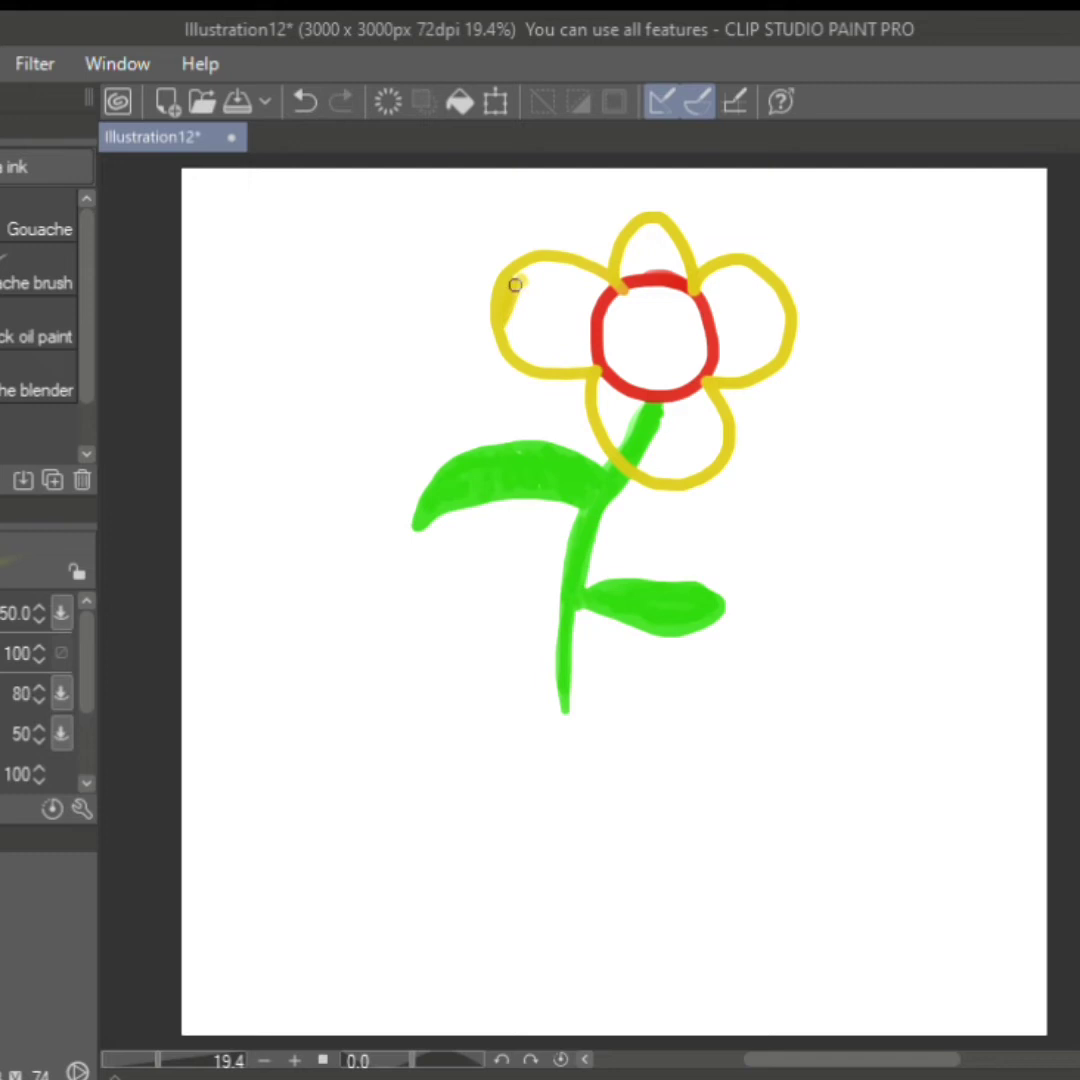
# Colour the left and top petals solid yellow and begin the right petal
pyautogui.moveTo(522, 280)
pyautogui.mouseDown()
pyautogui.moveTo(523, 336)
pyautogui.moveTo(535, 280)
pyautogui.moveTo(548, 340)
pyautogui.moveTo(560, 280)
pyautogui.moveTo(565, 355)
pyautogui.mouseUp()
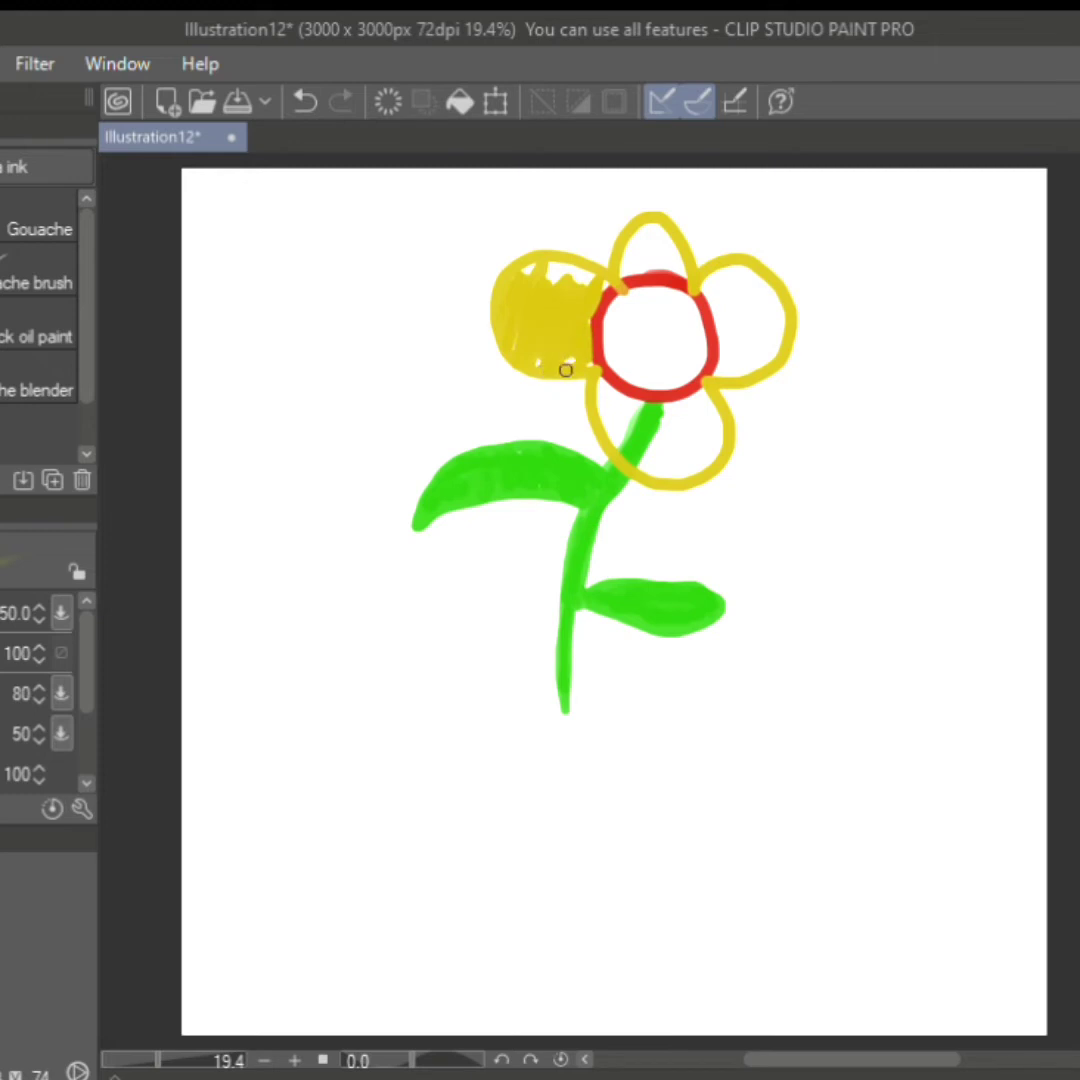
pyautogui.moveTo(565, 355)
pyautogui.mouseDown()
pyautogui.moveTo(545, 271)
pyautogui.moveTo(575, 275)
pyautogui.moveTo(655, 225)
pyautogui.moveTo(640, 265)
pyautogui.moveTo(665, 230)
pyautogui.moveTo(668, 246)
pyautogui.moveTo(660, 225)
pyautogui.mouseUp()
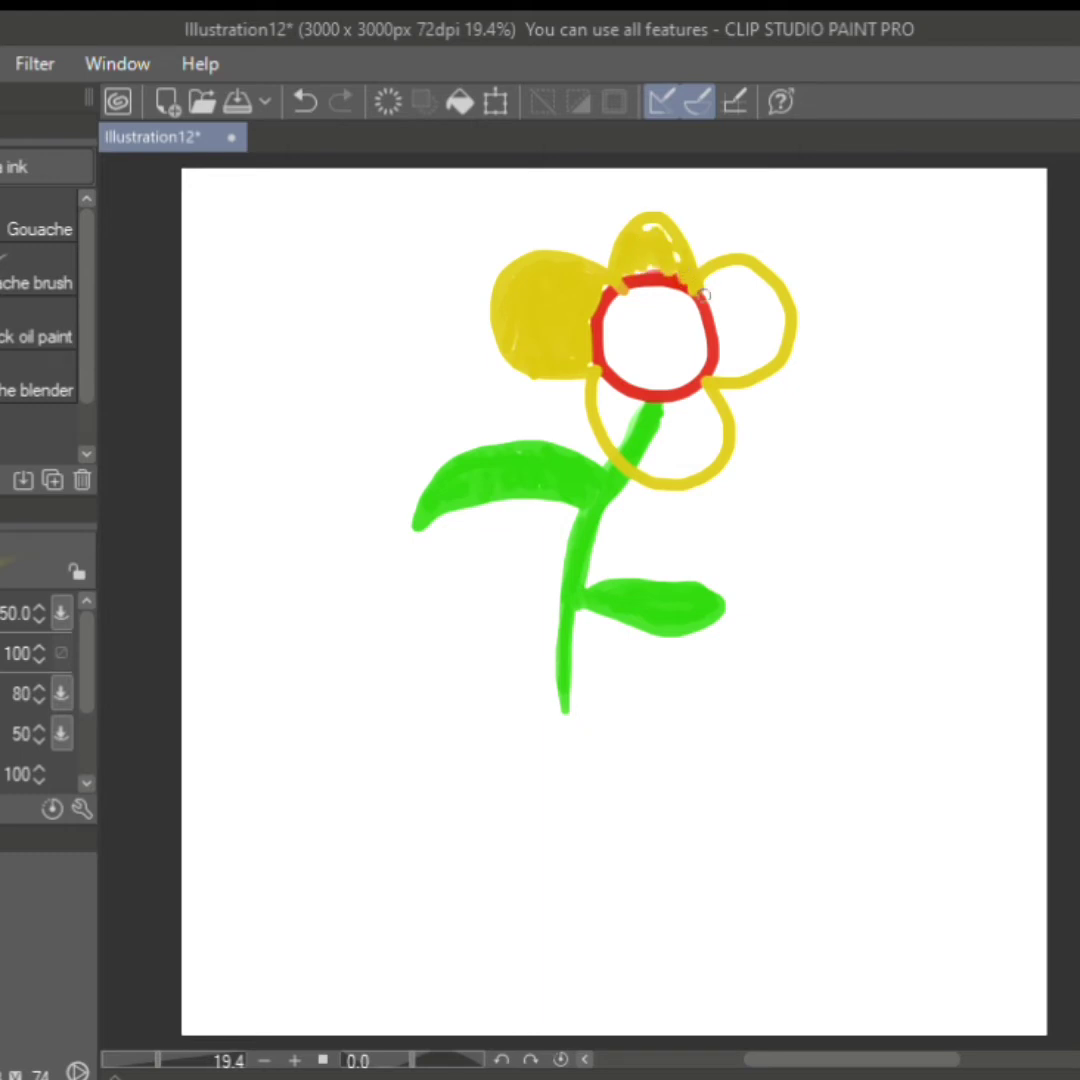
pyautogui.moveTo(720, 280)
pyautogui.mouseDown()
pyautogui.moveTo(730, 330)
pyautogui.moveTo(740, 290)
pyautogui.moveTo(765, 345)
pyautogui.moveTo(775, 300)
pyautogui.moveTo(760, 350)
pyautogui.mouseUp()
# Fill the bottom and right petals, enlarge the top one, and outline a brown pot rim
pyautogui.moveTo(667, 410)
pyautogui.mouseDown()
pyautogui.moveTo(690, 440)
pyautogui.moveTo(660, 450)
pyautogui.moveTo(640, 420)
pyautogui.moveTo(634, 430)
pyautogui.moveTo(620, 415)
pyautogui.moveTo(696, 447)
pyautogui.moveTo(712, 420)
pyautogui.moveTo(715, 450)
pyautogui.moveTo(720, 400)
pyautogui.mouseUp()
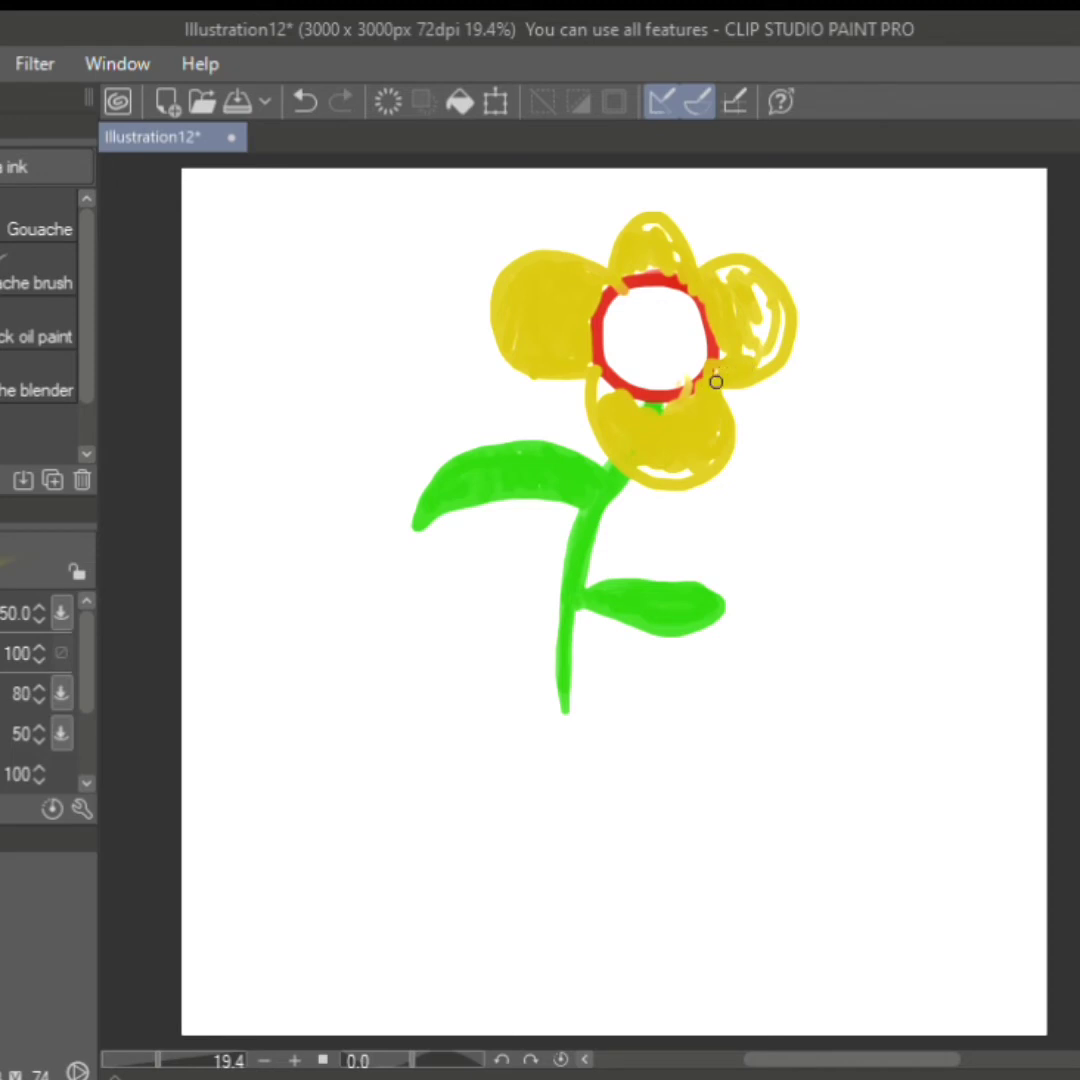
pyautogui.moveTo(779, 322)
pyautogui.mouseDown()
pyautogui.moveTo(756, 279)
pyautogui.moveTo(756, 325)
pyautogui.mouseUp()
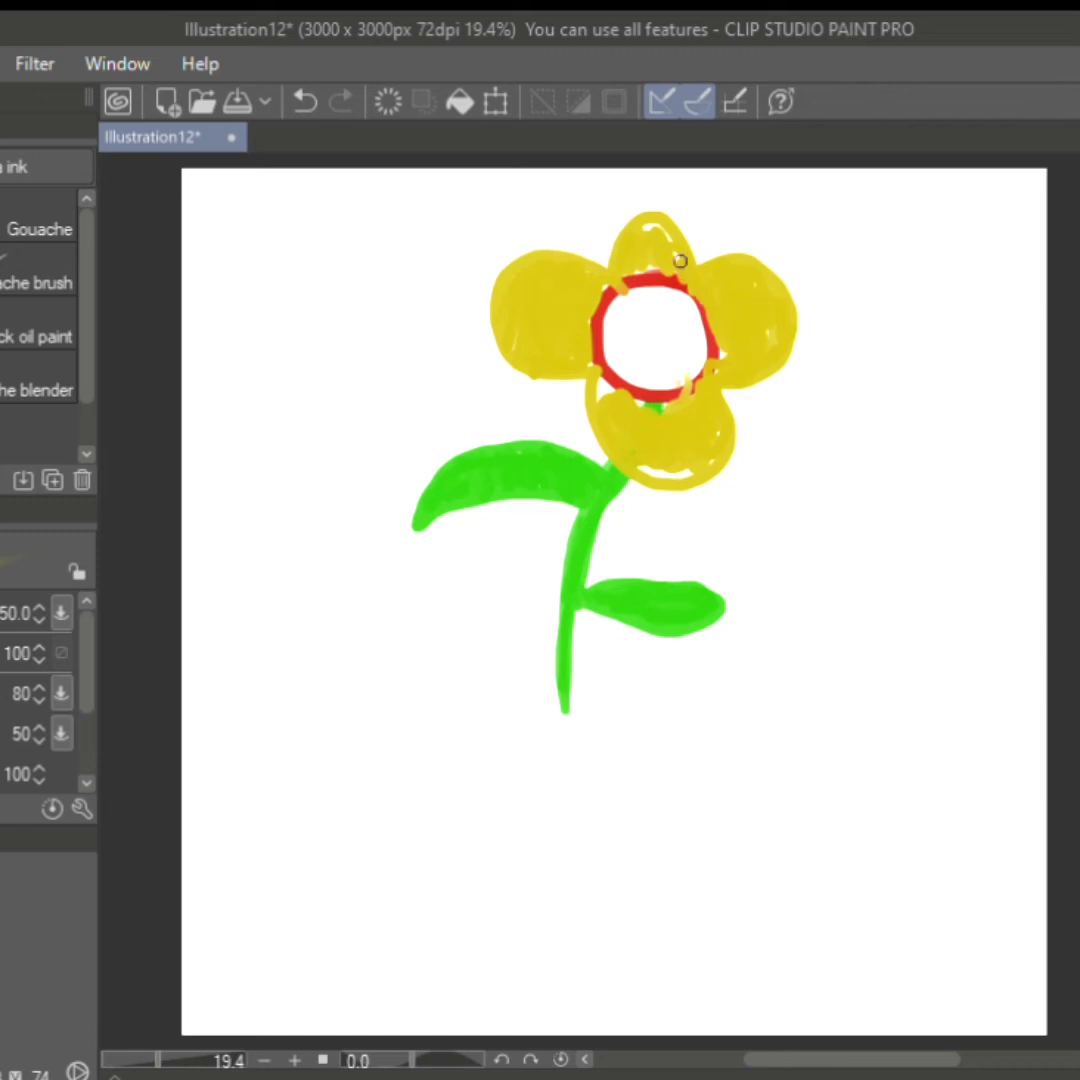
pyautogui.moveTo(611, 245)
pyautogui.mouseDown()
pyautogui.moveTo(632, 197)
pyautogui.moveTo(680, 200)
pyautogui.moveTo(697, 268)
pyautogui.moveTo(655, 205)
pyautogui.moveTo(640, 230)
pyautogui.moveTo(665, 220)
pyautogui.moveTo(613, 313)
pyautogui.mouseUp()
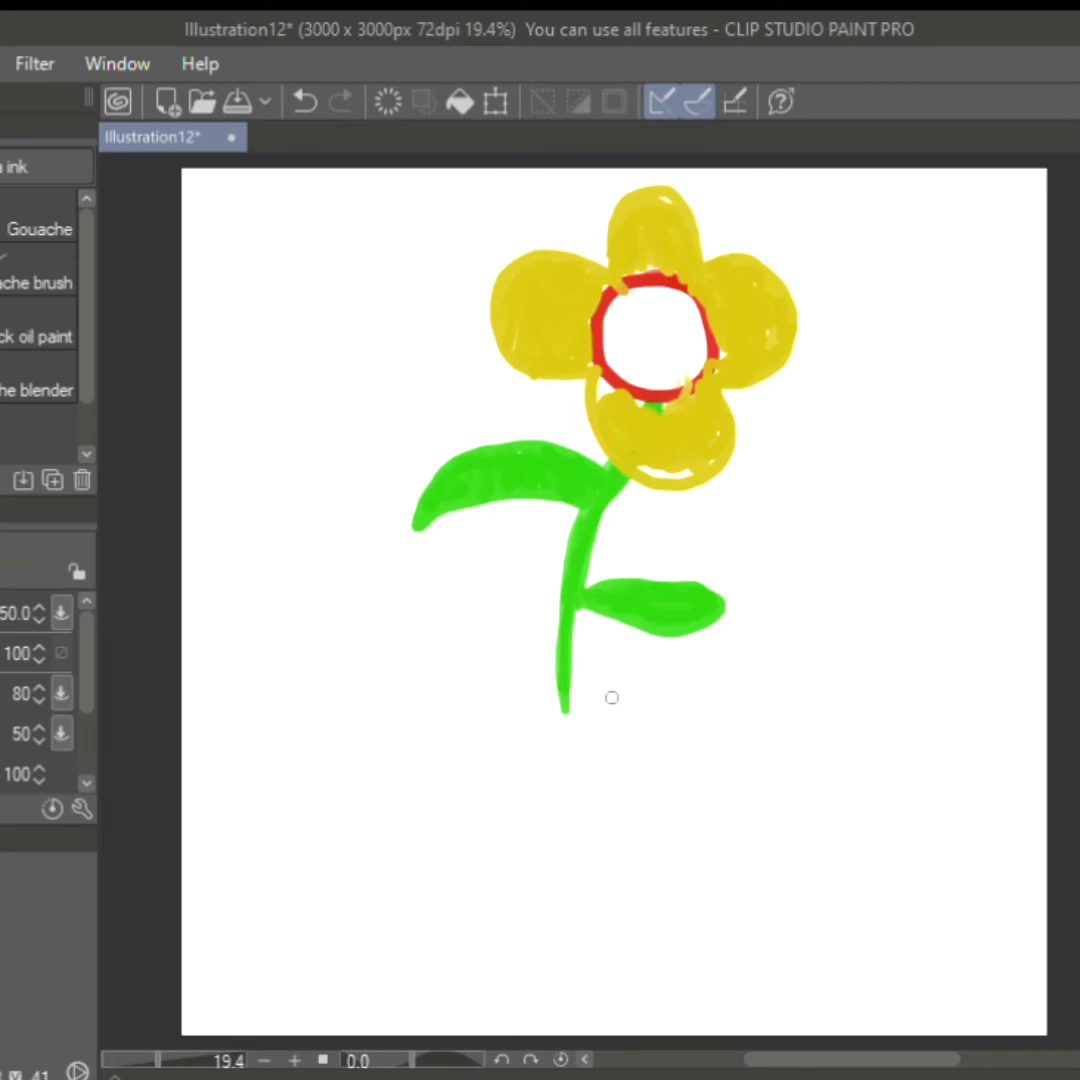
pyautogui.moveTo(662, 708)
pyautogui.mouseDown()
pyautogui.moveTo(432, 707)
pyautogui.moveTo(440, 785)
pyautogui.moveTo(680, 787)
pyautogui.moveTo(678, 705)
pyautogui.moveTo(608, 704)
pyautogui.mouseUp()
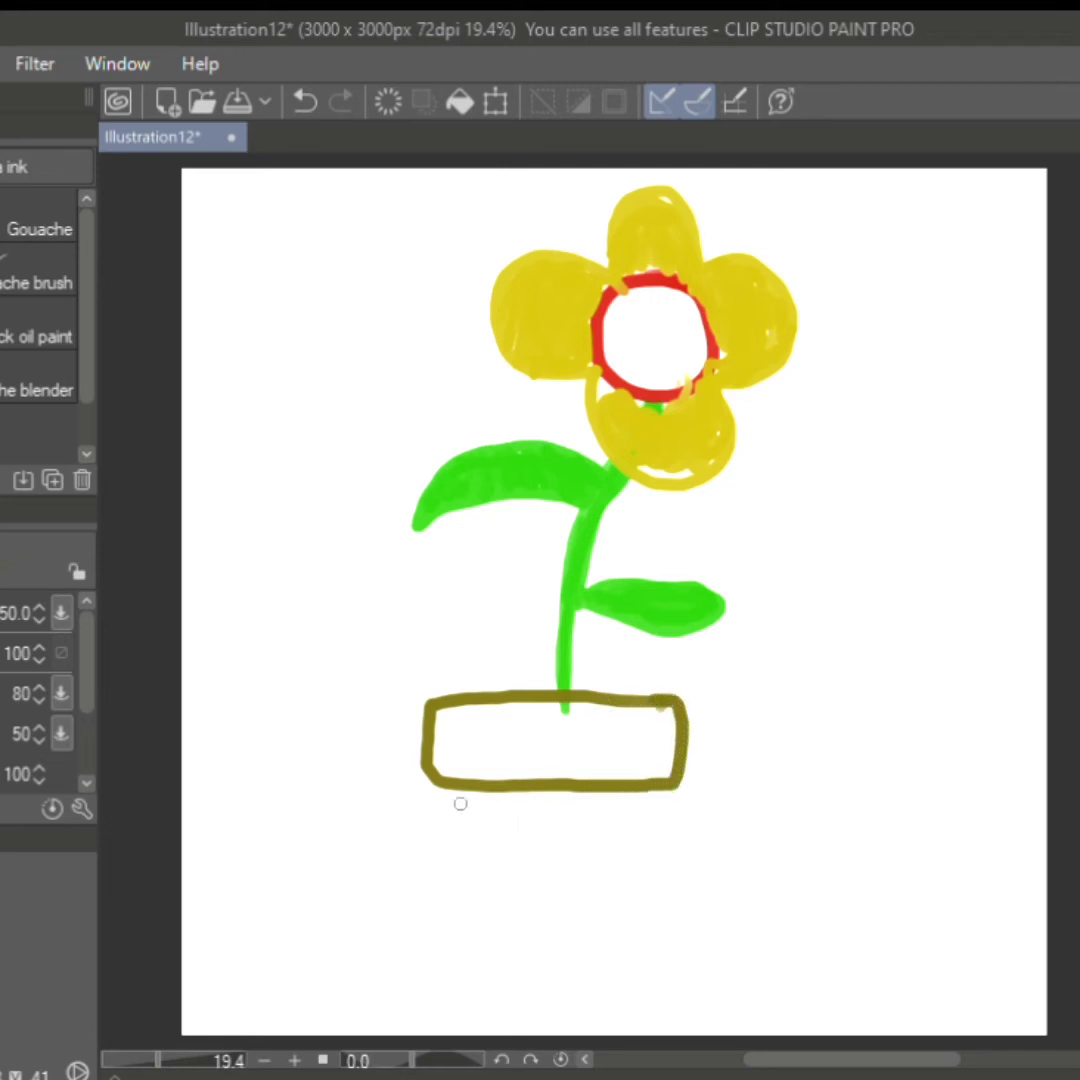
# Draw the brown pot body beneath the rim and hatch body and rim with brown scribbles
pyautogui.moveTo(440, 790)
pyautogui.mouseDown()
pyautogui.moveTo(450, 900)
pyautogui.moveTo(500, 950)
pyautogui.moveTo(628, 960)
pyautogui.moveTo(675, 950)
pyautogui.moveTo(680, 800)
pyautogui.moveTo(664, 935)
pyautogui.mouseUp()
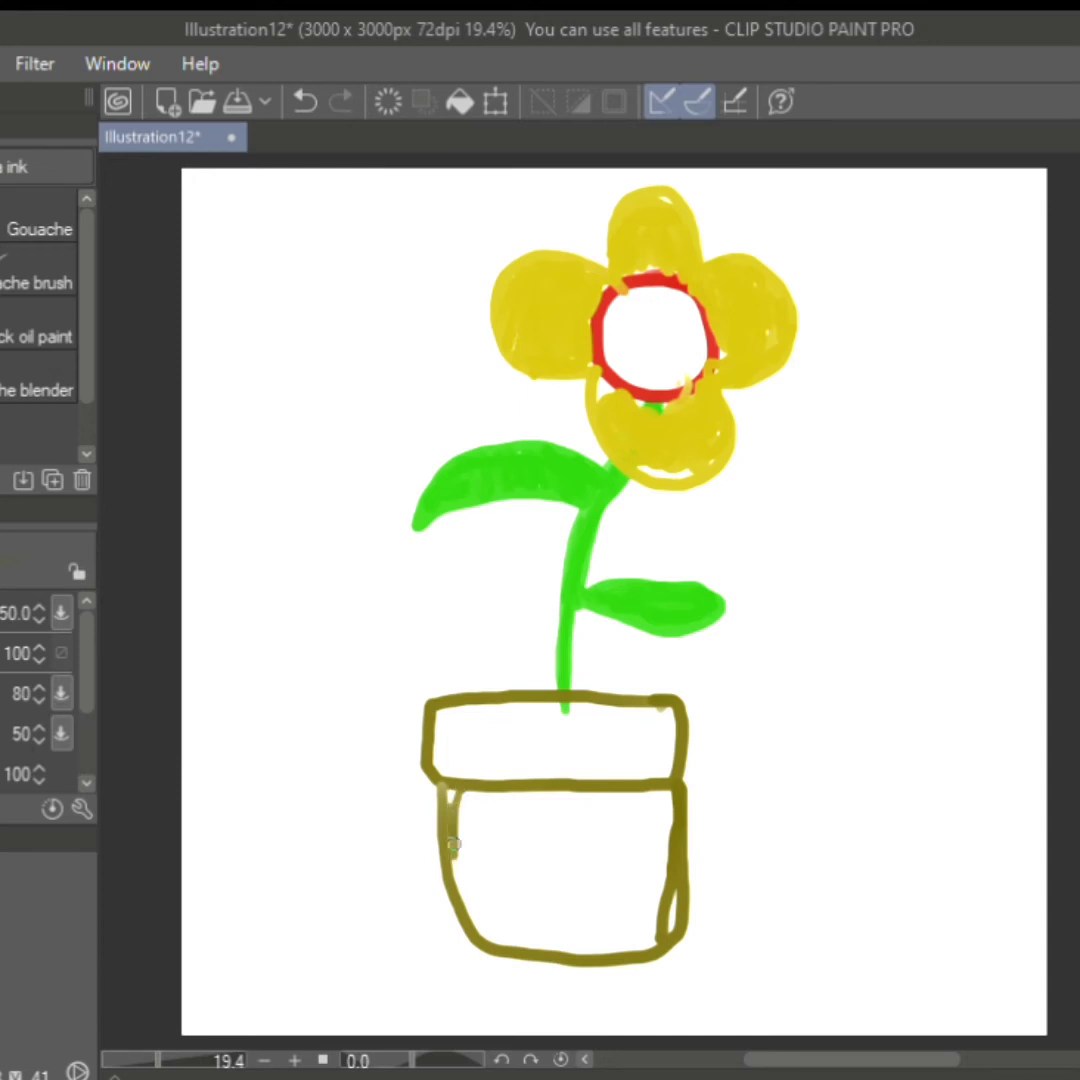
pyautogui.moveTo(462, 792)
pyautogui.mouseDown()
pyautogui.moveTo(458, 870)
pyautogui.moveTo(480, 920)
pyautogui.moveTo(520, 936)
pyautogui.moveTo(470, 800)
pyautogui.moveTo(500, 920)
pyautogui.moveTo(540, 940)
pyautogui.moveTo(510, 852)
pyautogui.moveTo(520, 795)
pyautogui.moveTo(570, 920)
pyautogui.moveTo(600, 930)
pyautogui.moveTo(568, 843)
pyautogui.moveTo(590, 860)
pyautogui.moveTo(615, 850)
pyautogui.moveTo(640, 830)
pyautogui.moveTo(645, 788)
pyautogui.mouseUp()
pyautogui.moveTo(665, 712)
pyautogui.mouseDown()
pyautogui.moveTo(670, 760)
pyautogui.moveTo(640, 765)
pyautogui.moveTo(610, 752)
pyautogui.moveTo(590, 720)
pyautogui.moveTo(565, 760)
pyautogui.moveTo(535, 720)
pyautogui.moveTo(558, 762)
pyautogui.moveTo(510, 735)
pyautogui.moveTo(450, 745)
pyautogui.moveTo(473, 722)
pyautogui.moveTo(445, 750)
pyautogui.moveTo(500, 740)
pyautogui.moveTo(550, 760)
pyautogui.moveTo(598, 755)
pyautogui.mouseUp()
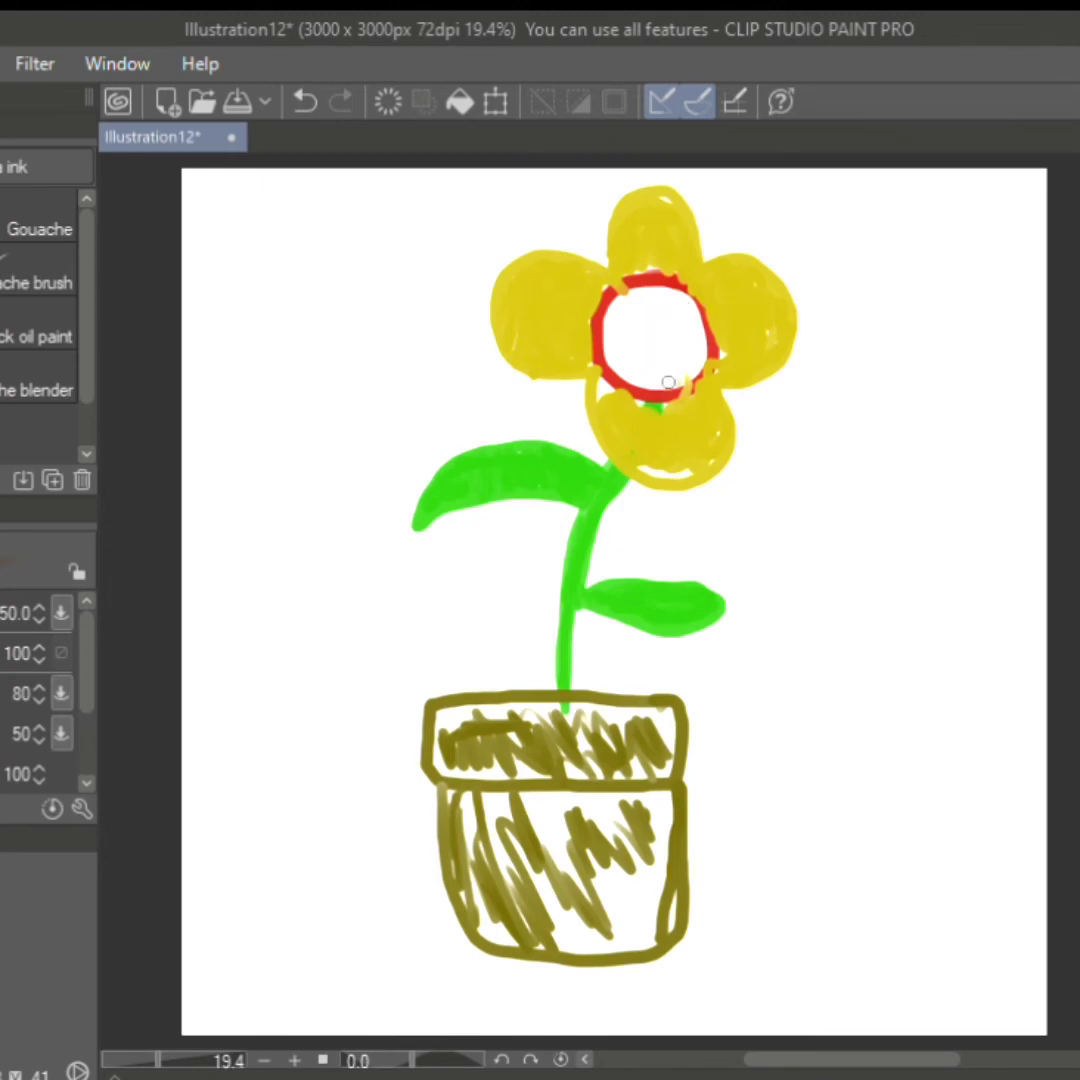
# Stroke dark red spoke-like lines across the flower's centre circle
pyautogui.moveTo(653, 394)
pyautogui.mouseDown()
pyautogui.moveTo(698, 333)
pyautogui.moveTo(648, 371)
pyautogui.mouseUp()
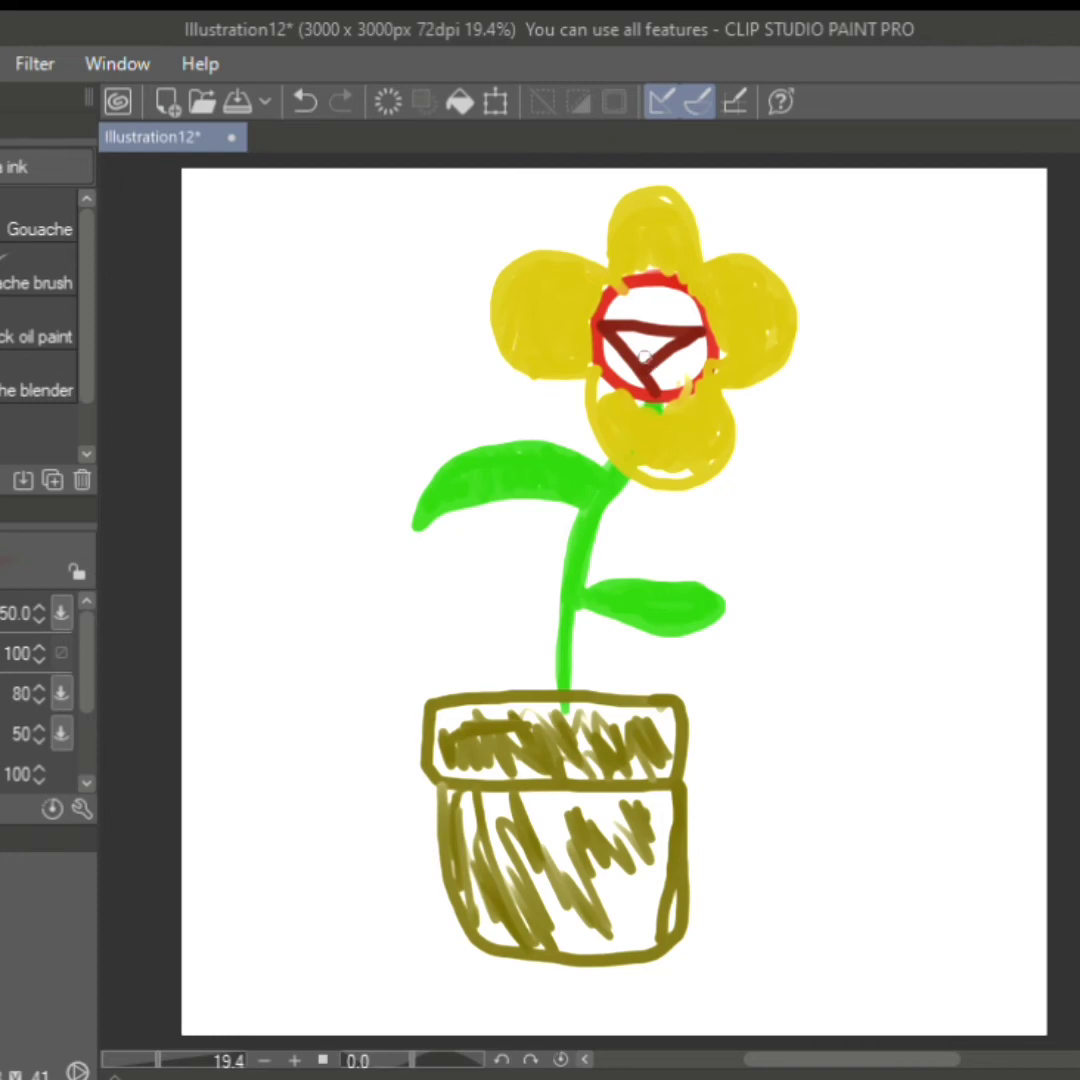
pyautogui.moveTo(653, 390); pyautogui.dragTo(628, 290)
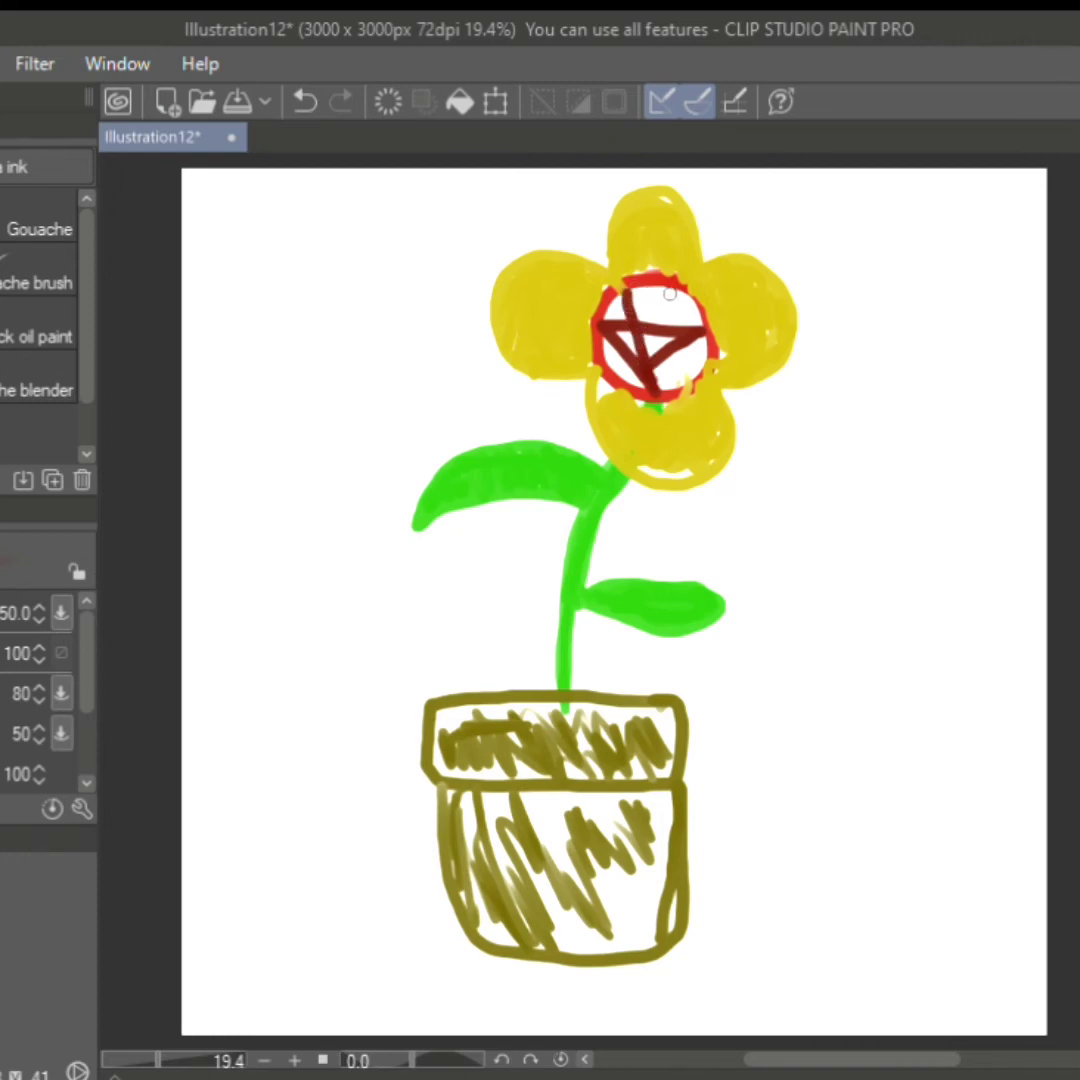
pyautogui.moveTo(680, 295)
pyautogui.mouseDown()
pyautogui.moveTo(645, 345)
pyautogui.moveTo(652, 378)
pyautogui.mouseUp()
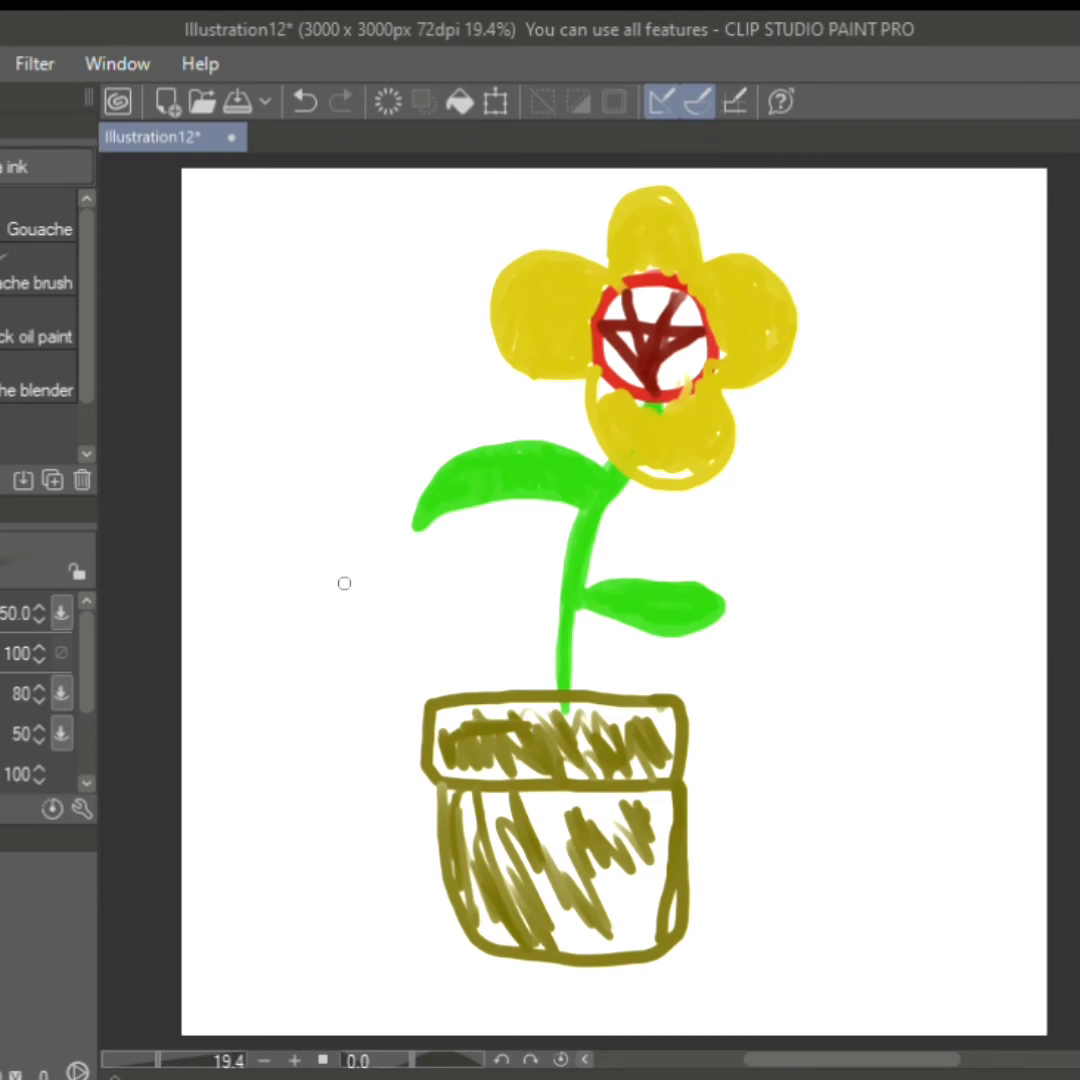
# Draw black stick figures to the left and right of the flower pot
pyautogui.moveTo(344, 583)
pyautogui.mouseDown()
pyautogui.moveTo(365, 690)
pyautogui.moveTo(360, 765)
pyautogui.mouseUp()
pyautogui.moveTo(345, 650); pyautogui.dragTo(342, 755)
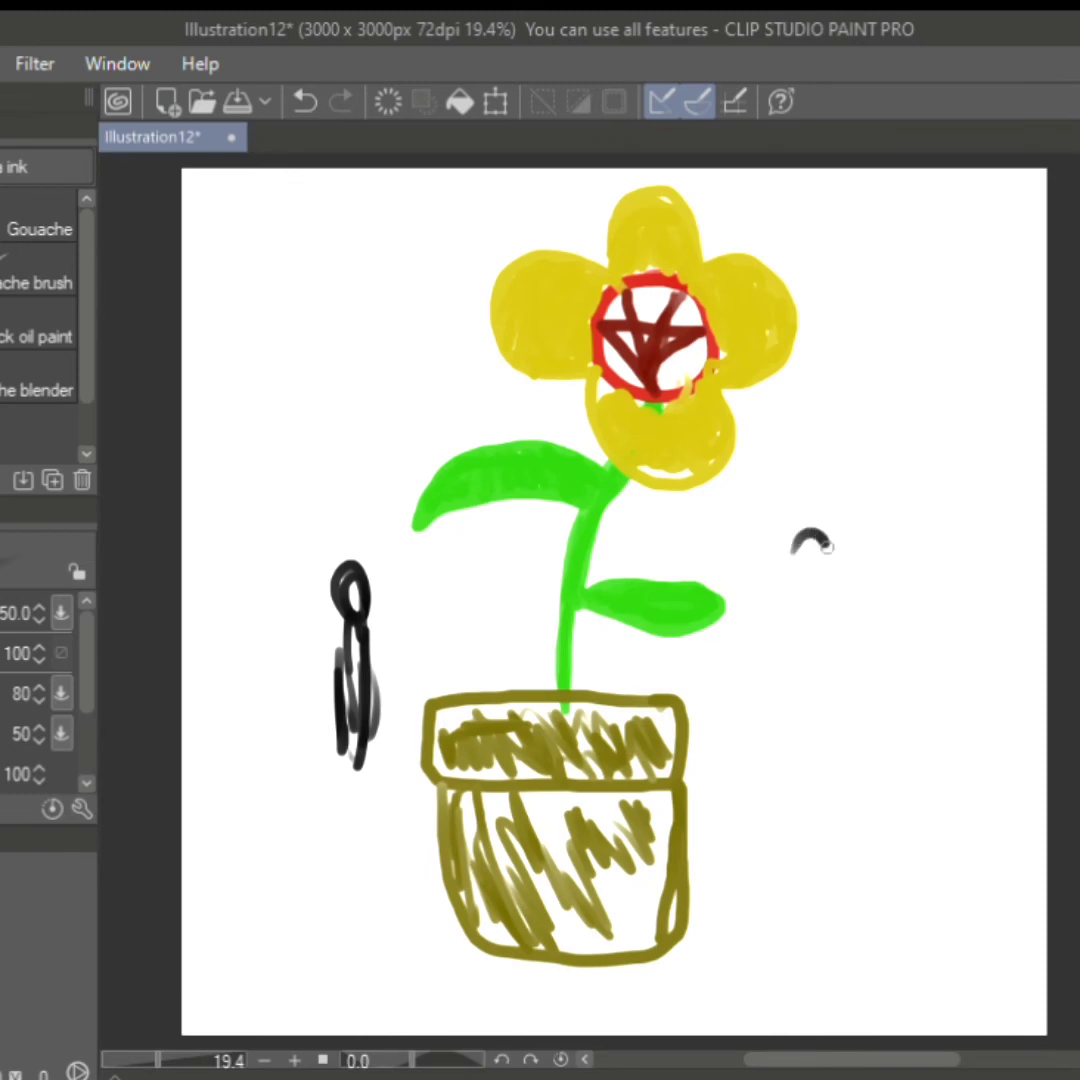
pyautogui.moveTo(800, 535); pyautogui.dragTo(805, 540)
pyautogui.moveTo(791, 615); pyautogui.dragTo(790, 760)
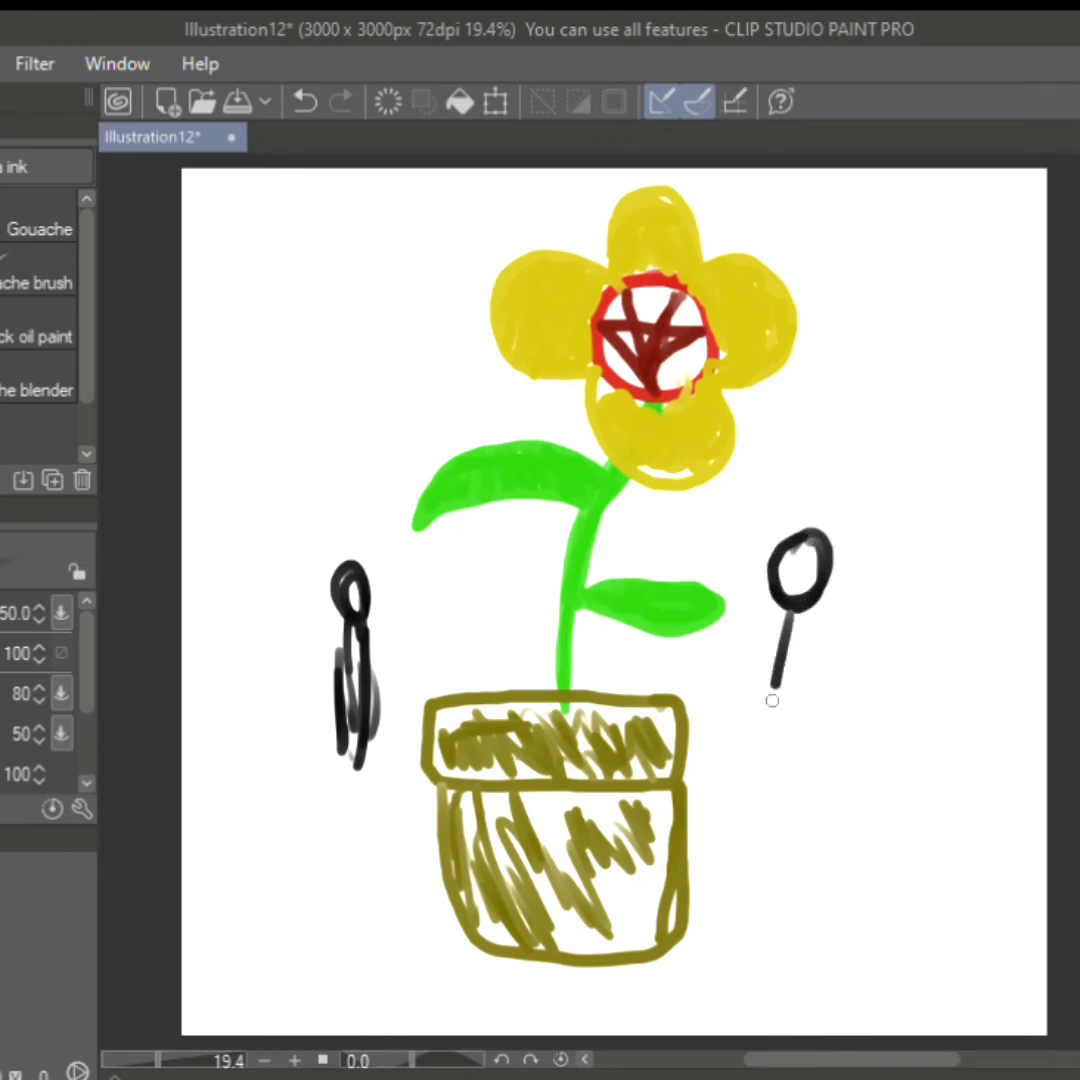
pyautogui.moveTo(780, 640)
pyautogui.mouseDown()
pyautogui.moveTo(785, 780)
pyautogui.moveTo(843, 672)
pyautogui.moveTo(840, 605)
pyautogui.moveTo(790, 785)
pyautogui.moveTo(845, 620)
pyautogui.moveTo(830, 750)
pyautogui.moveTo(843, 610)
pyautogui.moveTo(825, 585)
pyautogui.mouseUp()
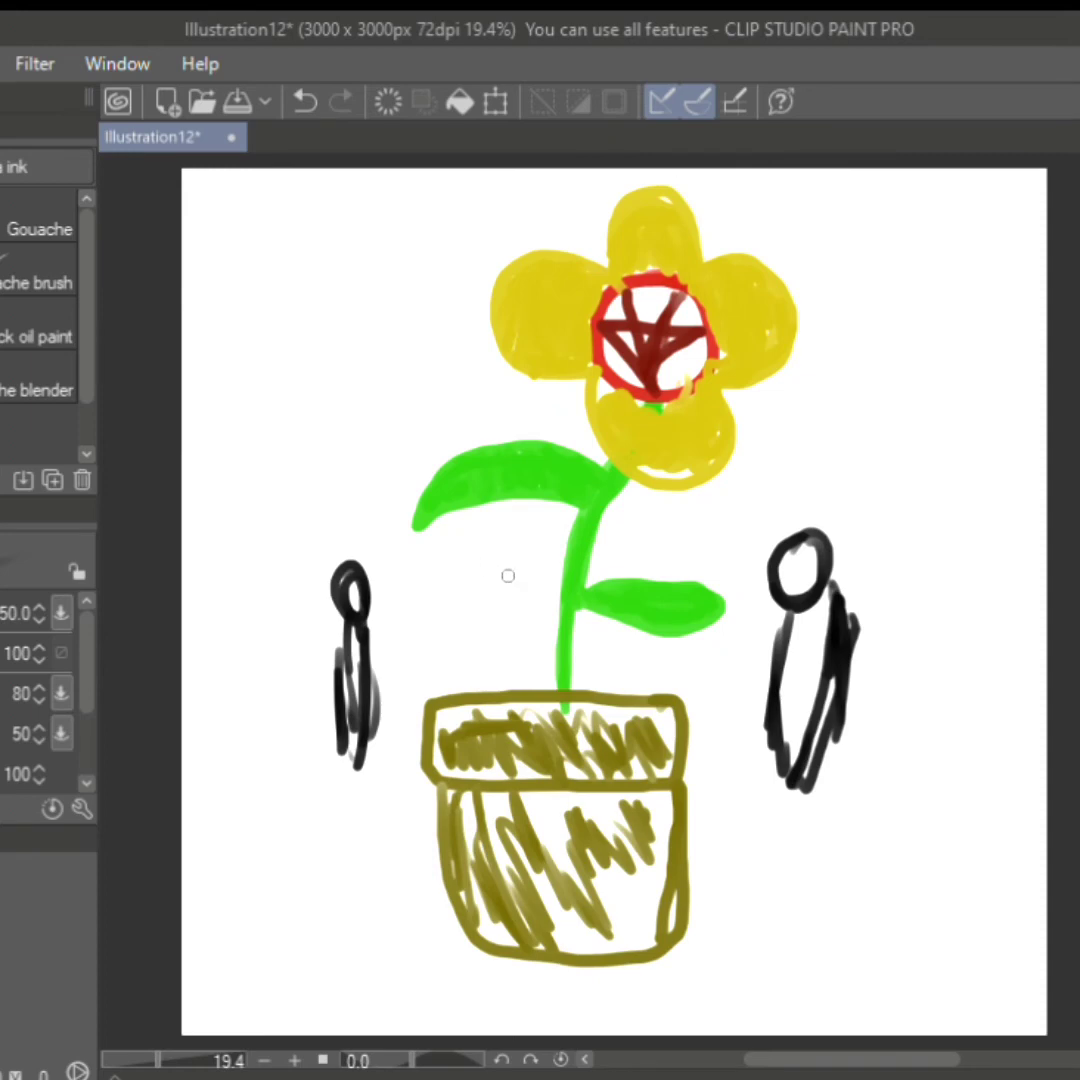
# Draw a middle stick figure behind the pot and begin a red arc on its left
pyautogui.moveTo(488, 545)
pyautogui.mouseDown()
pyautogui.moveTo(520, 600)
pyautogui.moveTo(490, 548)
pyautogui.moveTo(490, 690)
pyautogui.mouseUp()
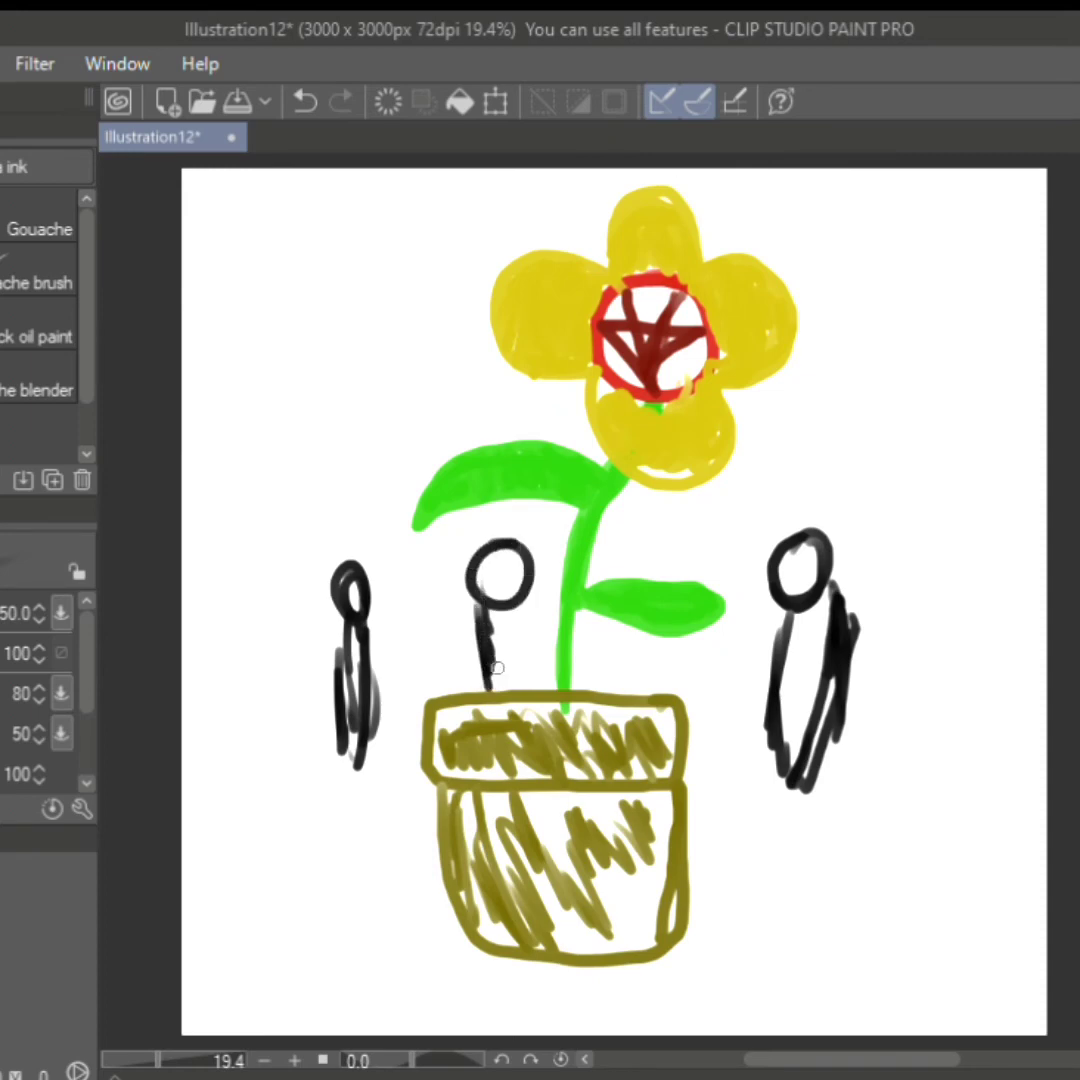
pyautogui.moveTo(538, 605); pyautogui.dragTo(520, 688)
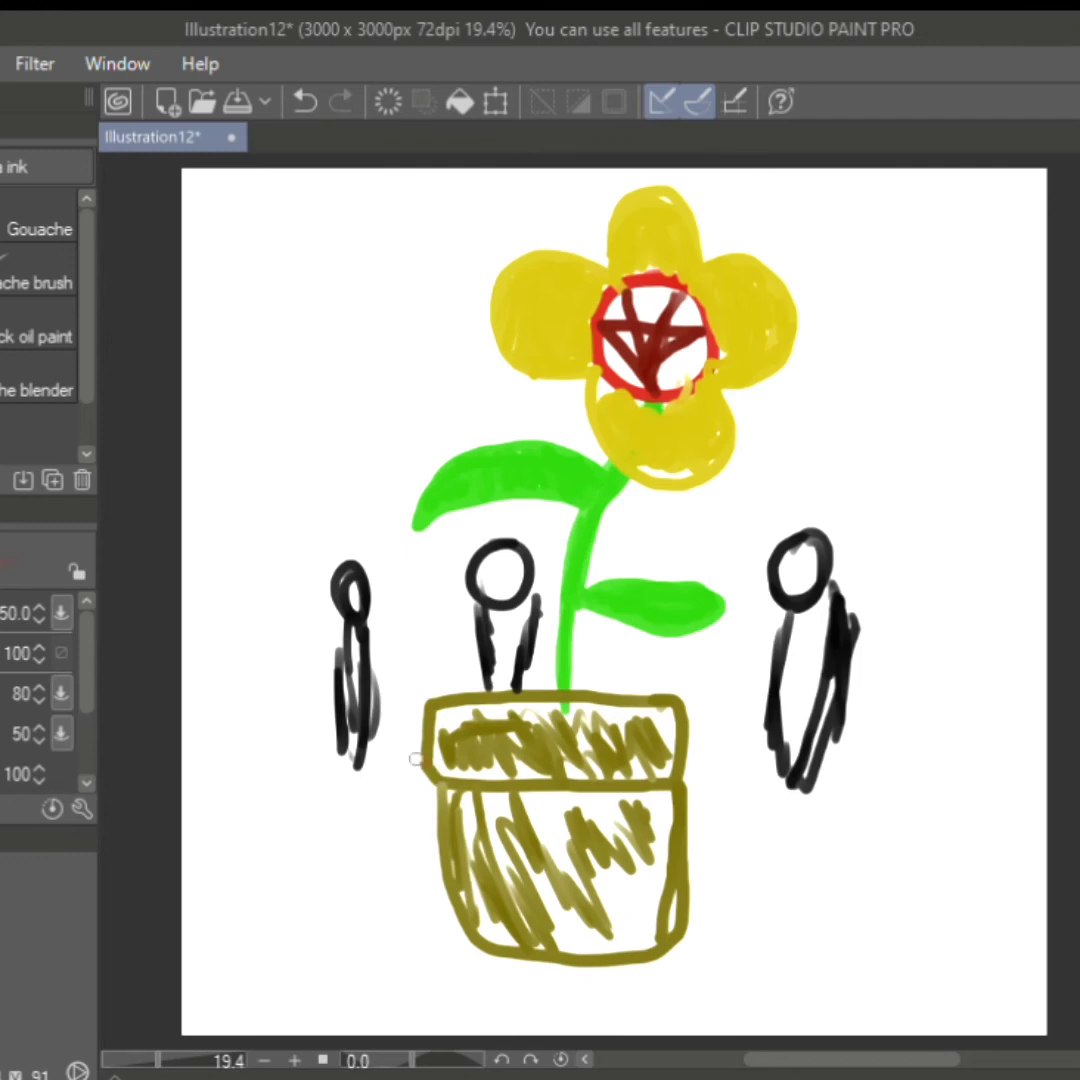
pyautogui.moveTo(410, 760)
pyautogui.mouseDown()
pyautogui.moveTo(272, 818)
pyautogui.moveTo(228, 903)
pyautogui.moveTo(305, 1020)
pyautogui.mouseUp()
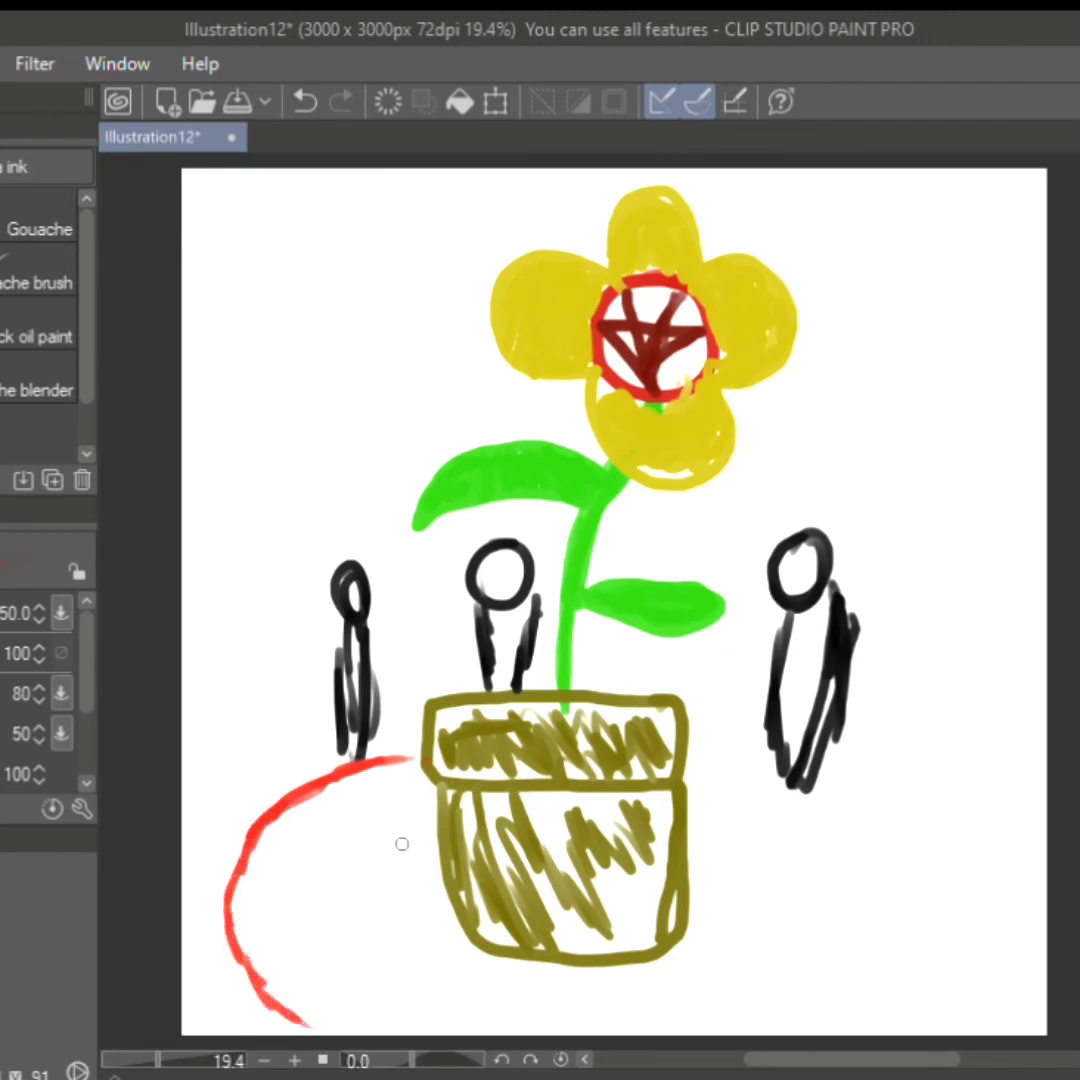
# Add the right red arc plus bottom and diagonal red lines linking the pot to the circle
pyautogui.moveTo(697, 743)
pyautogui.mouseDown()
pyautogui.moveTo(862, 815)
pyautogui.moveTo(875, 900)
pyautogui.moveTo(812, 998)
pyautogui.moveTo(780, 1015)
pyautogui.mouseUp()
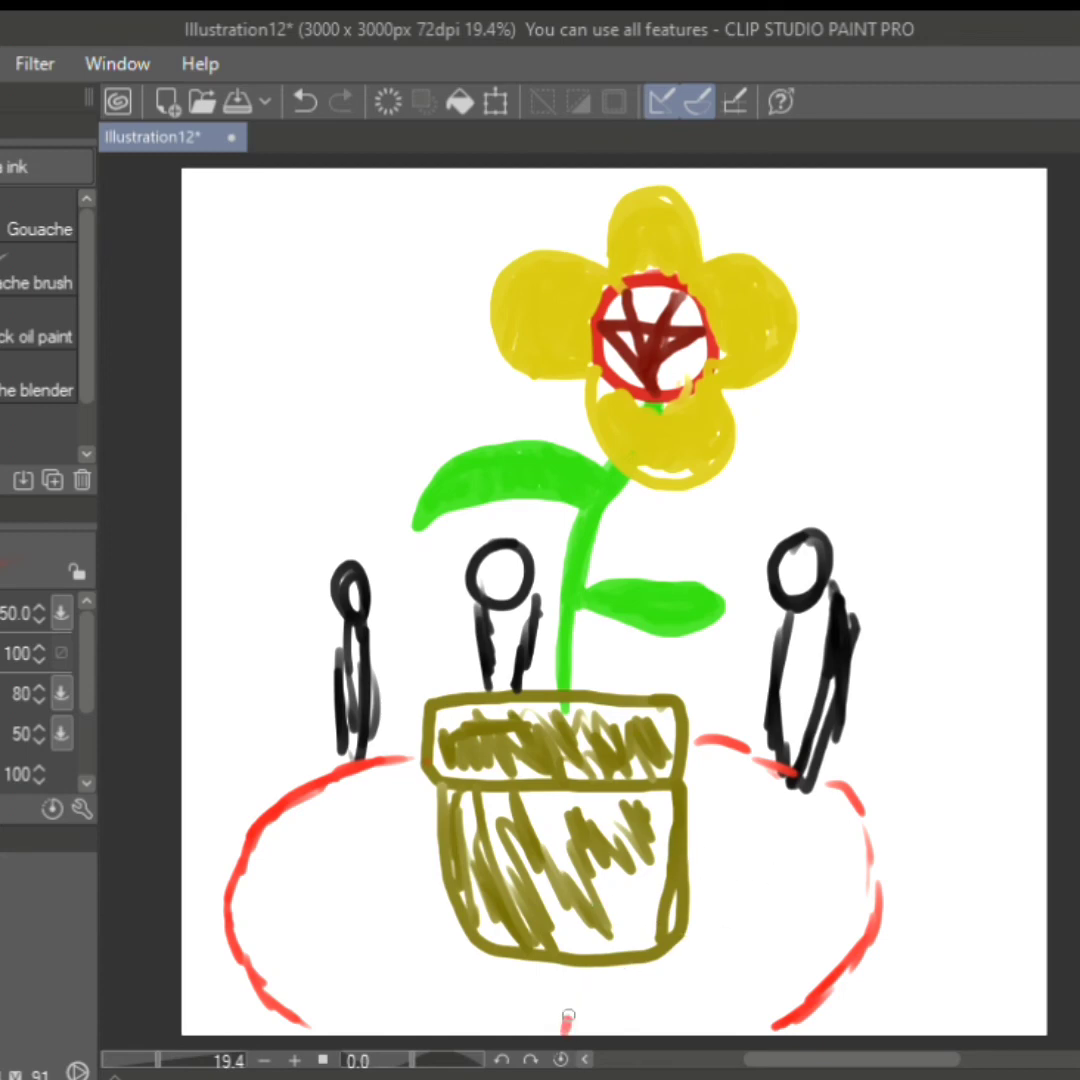
pyautogui.moveTo(572, 1030); pyautogui.dragTo(578, 965)
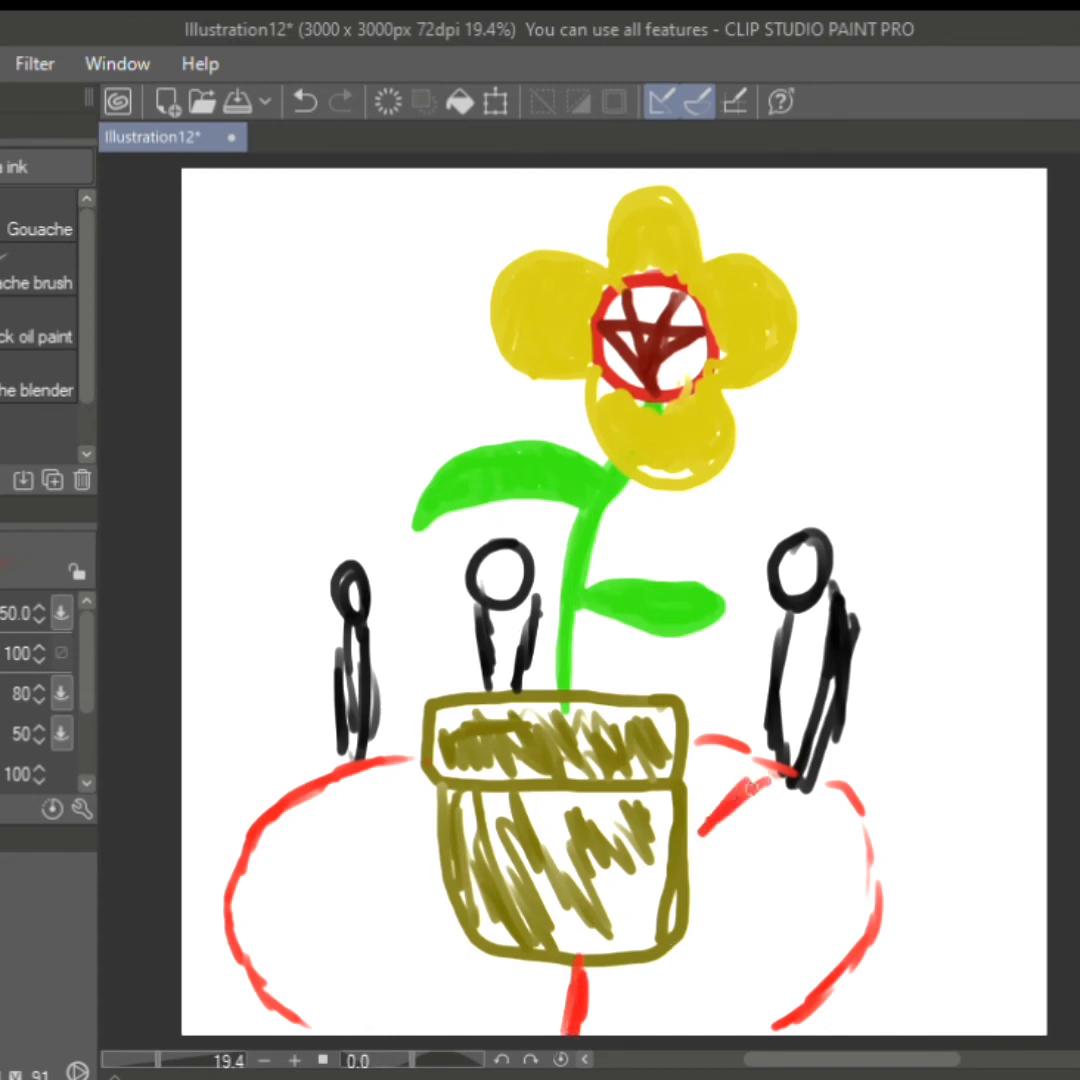
pyautogui.moveTo(770, 775); pyautogui.dragTo(685, 840)
pyautogui.moveTo(375, 770); pyautogui.dragTo(425, 828)
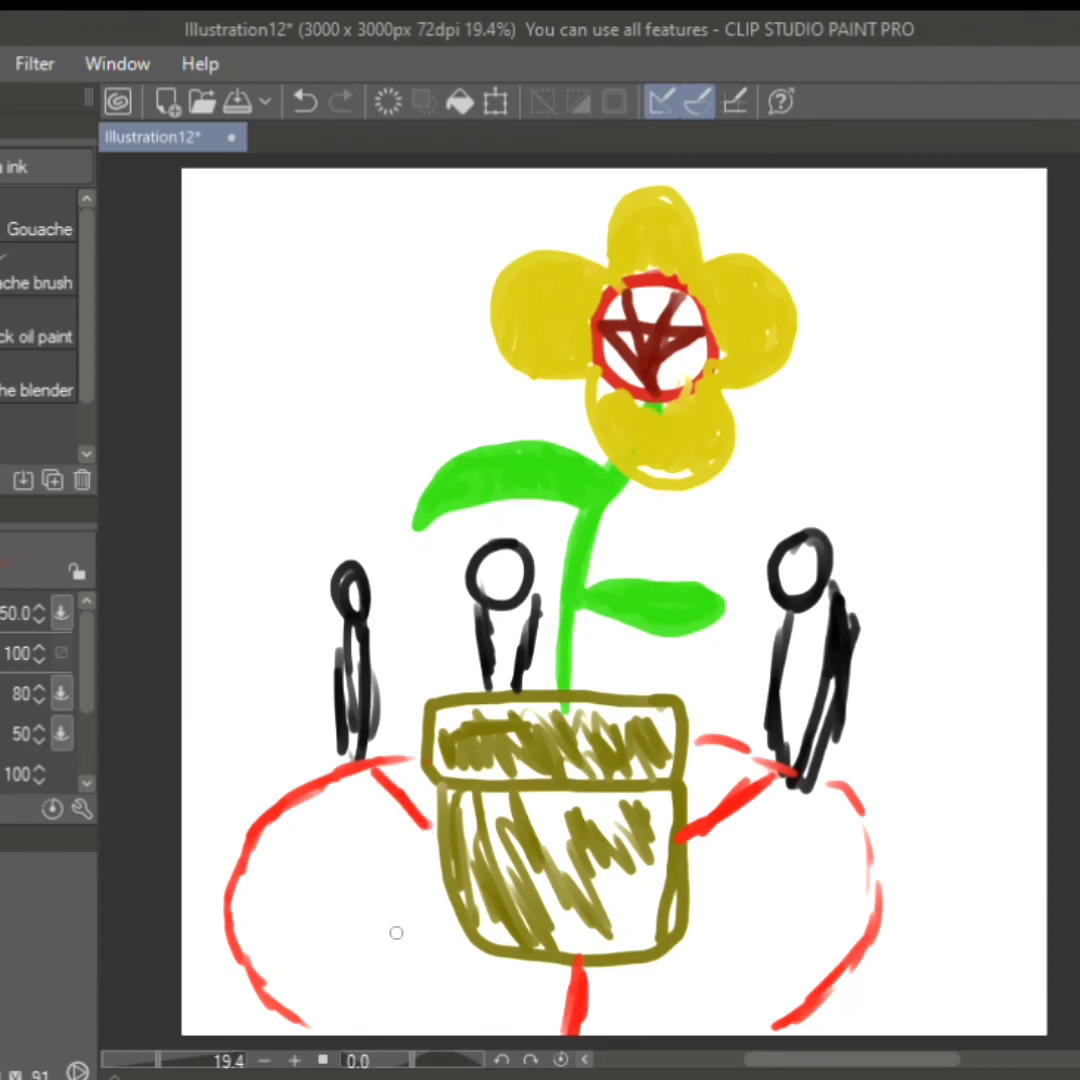
pyautogui.moveTo(447, 921); pyautogui.dragTo(270, 955)
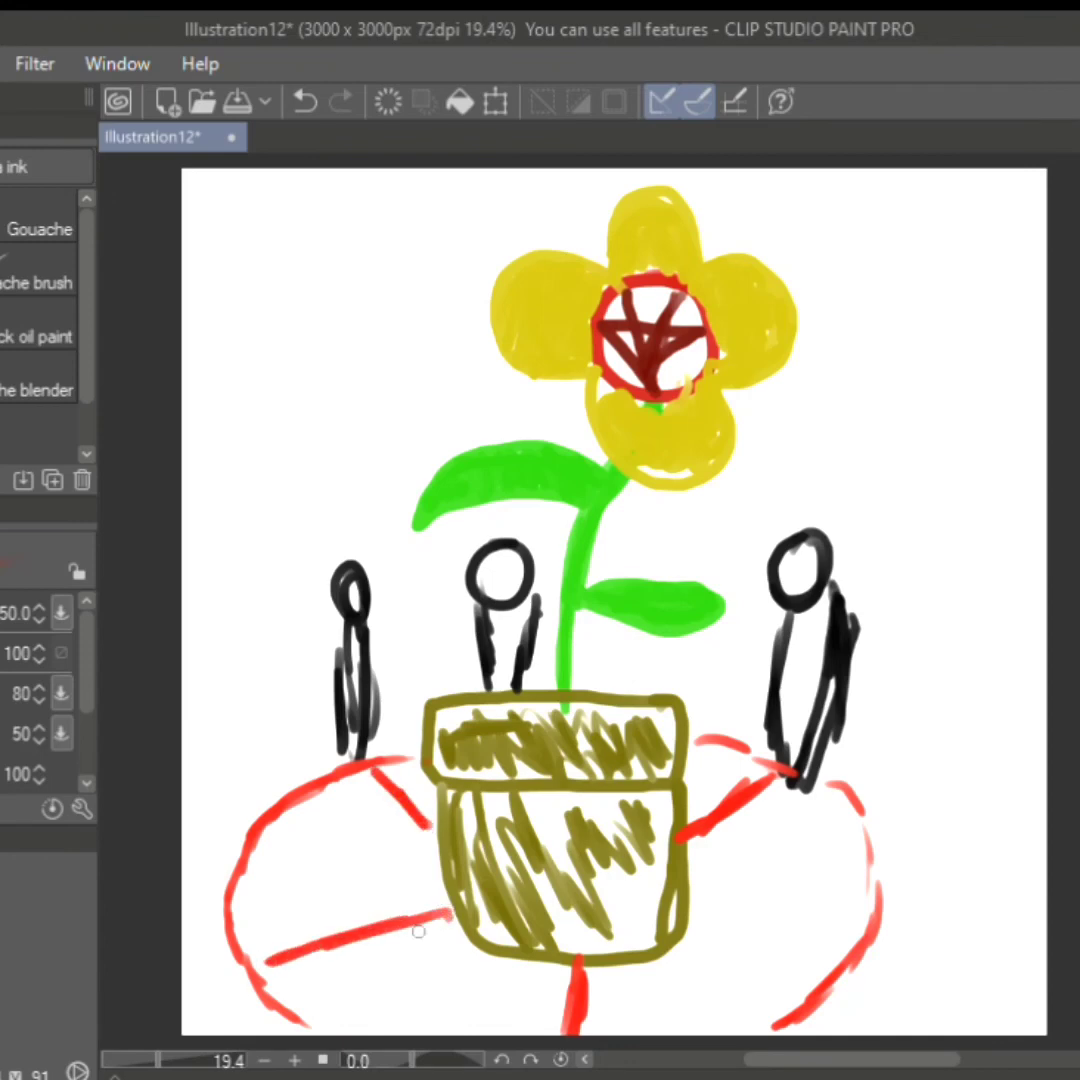
pyautogui.moveTo(699, 921); pyautogui.dragTo(792, 1000)
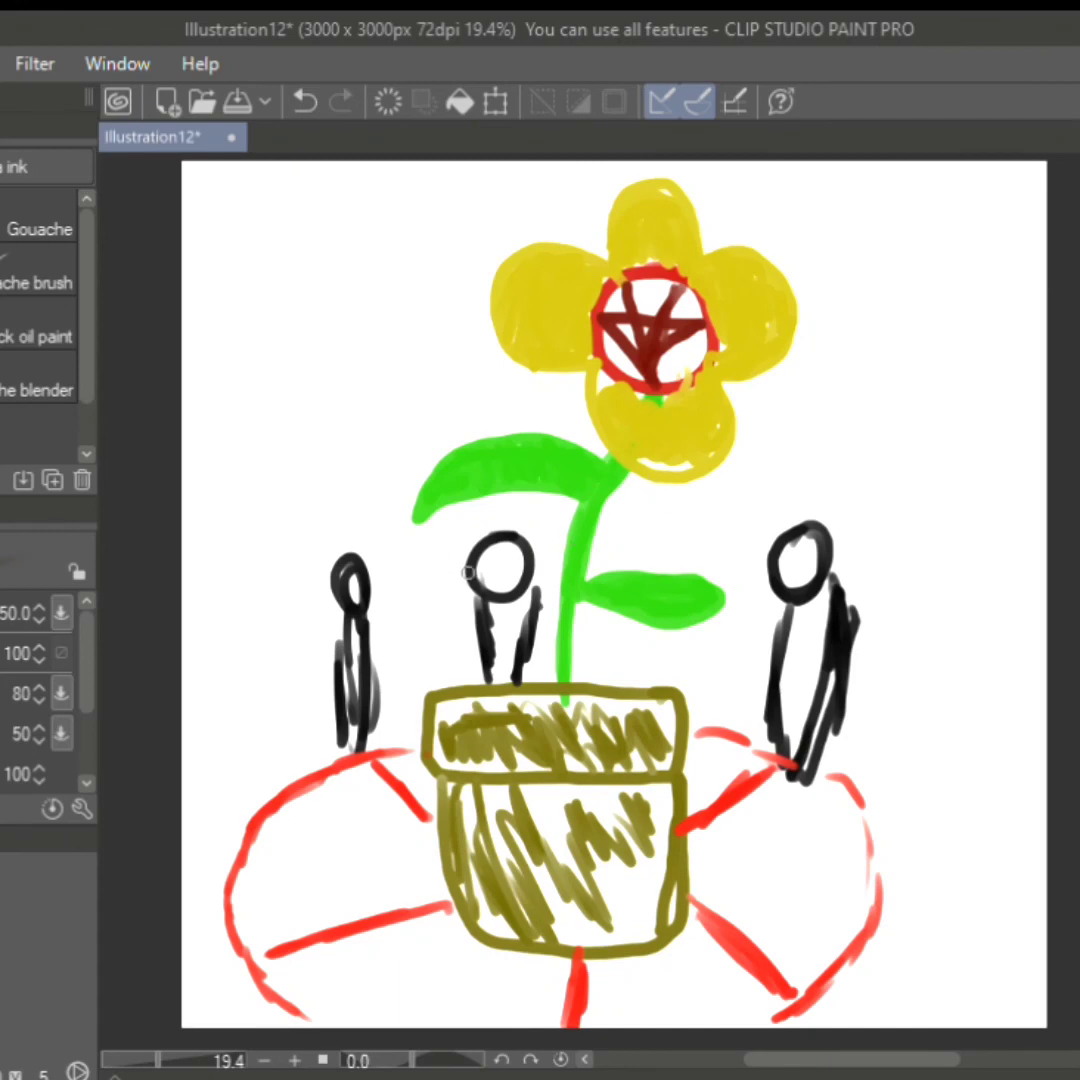
# Paint the middle, left and right stick figures solid black
pyautogui.moveTo(500, 560)
pyautogui.mouseDown()
pyautogui.moveTo(515, 572)
pyautogui.moveTo(500, 560)
pyautogui.moveTo(500, 678)
pyautogui.moveTo(505, 610)
pyautogui.mouseUp()
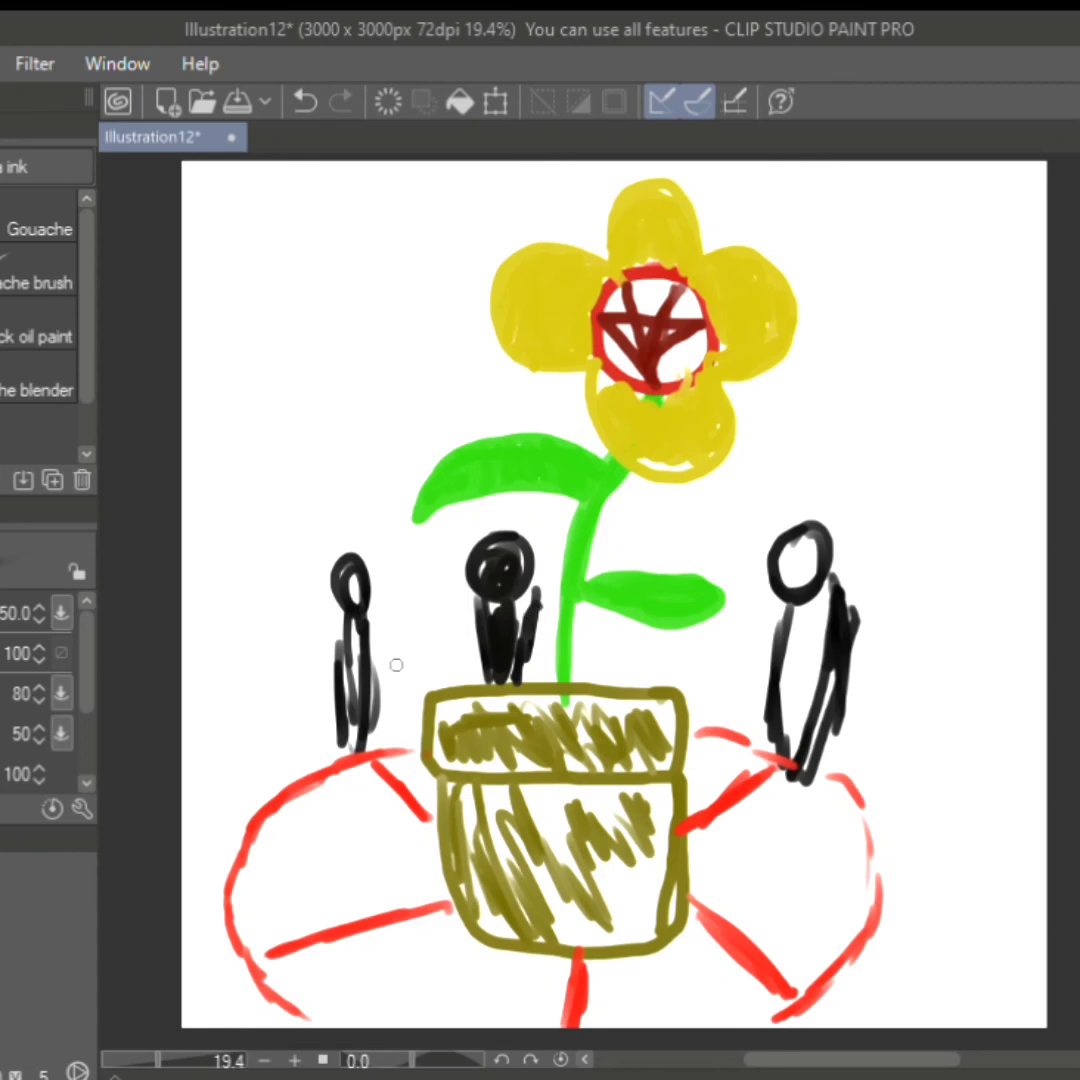
pyautogui.moveTo(345, 575)
pyautogui.mouseDown()
pyautogui.moveTo(358, 593)
pyautogui.moveTo(355, 710)
pyautogui.mouseUp()
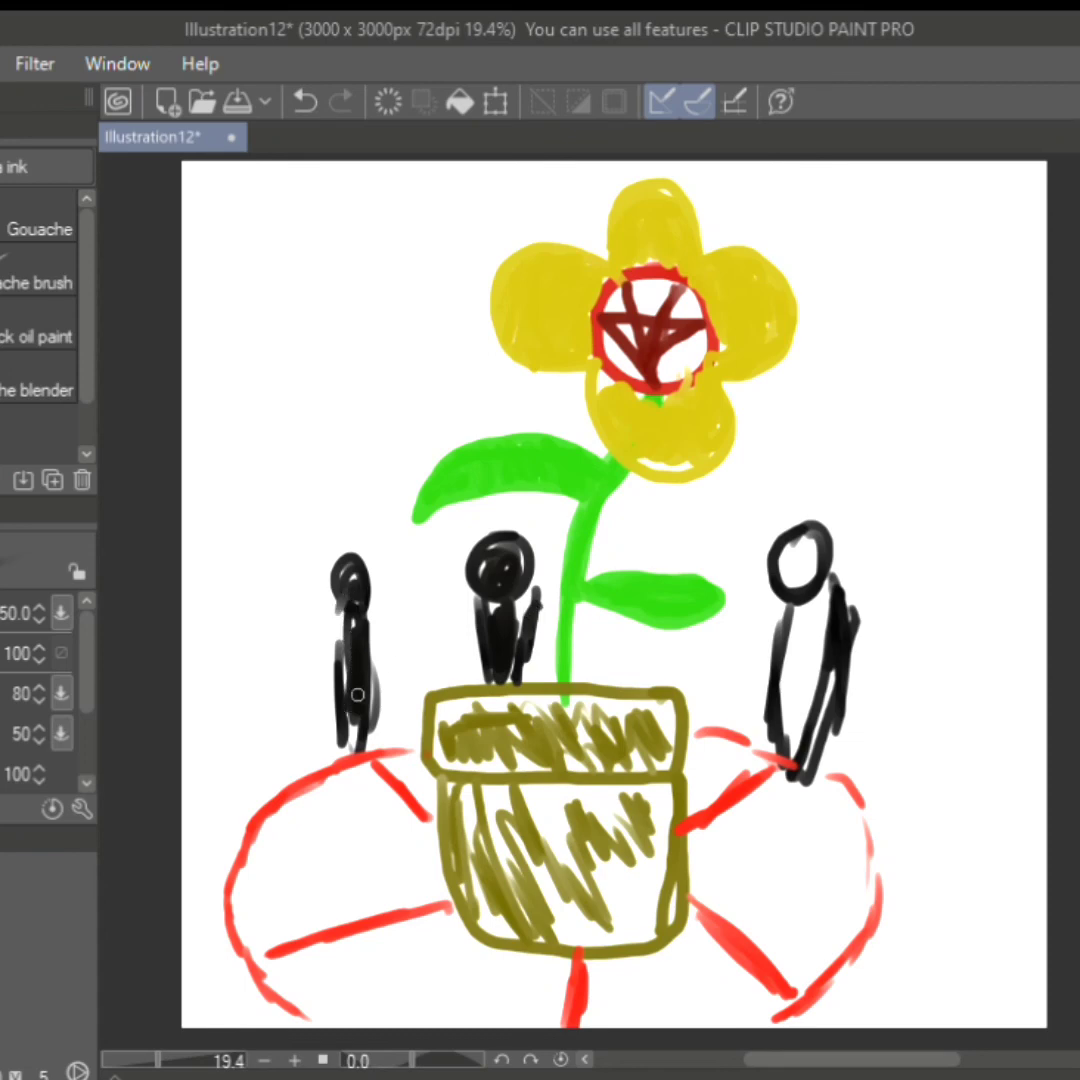
pyautogui.moveTo(798, 550); pyautogui.dragTo(800, 745)
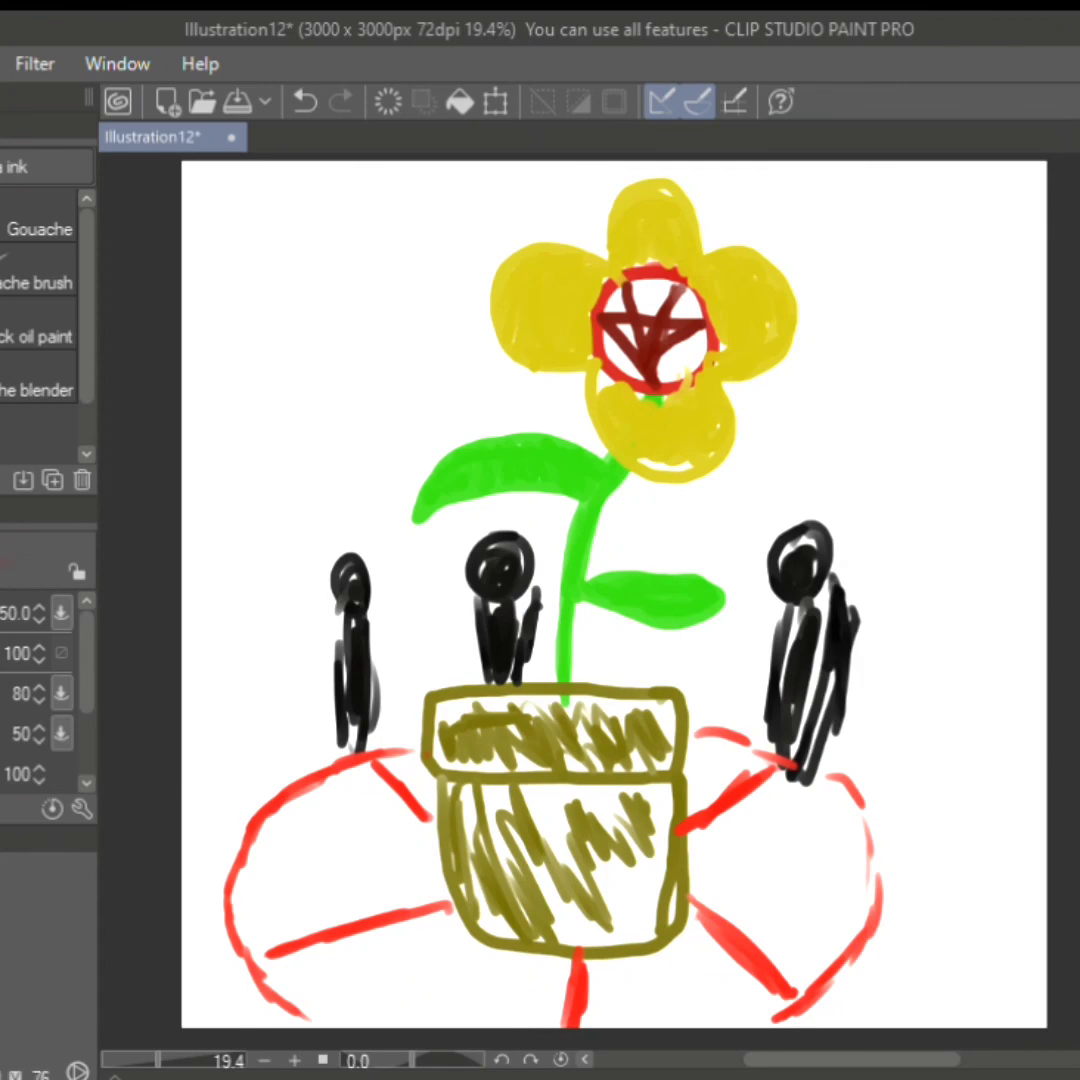
pyautogui.press('p')
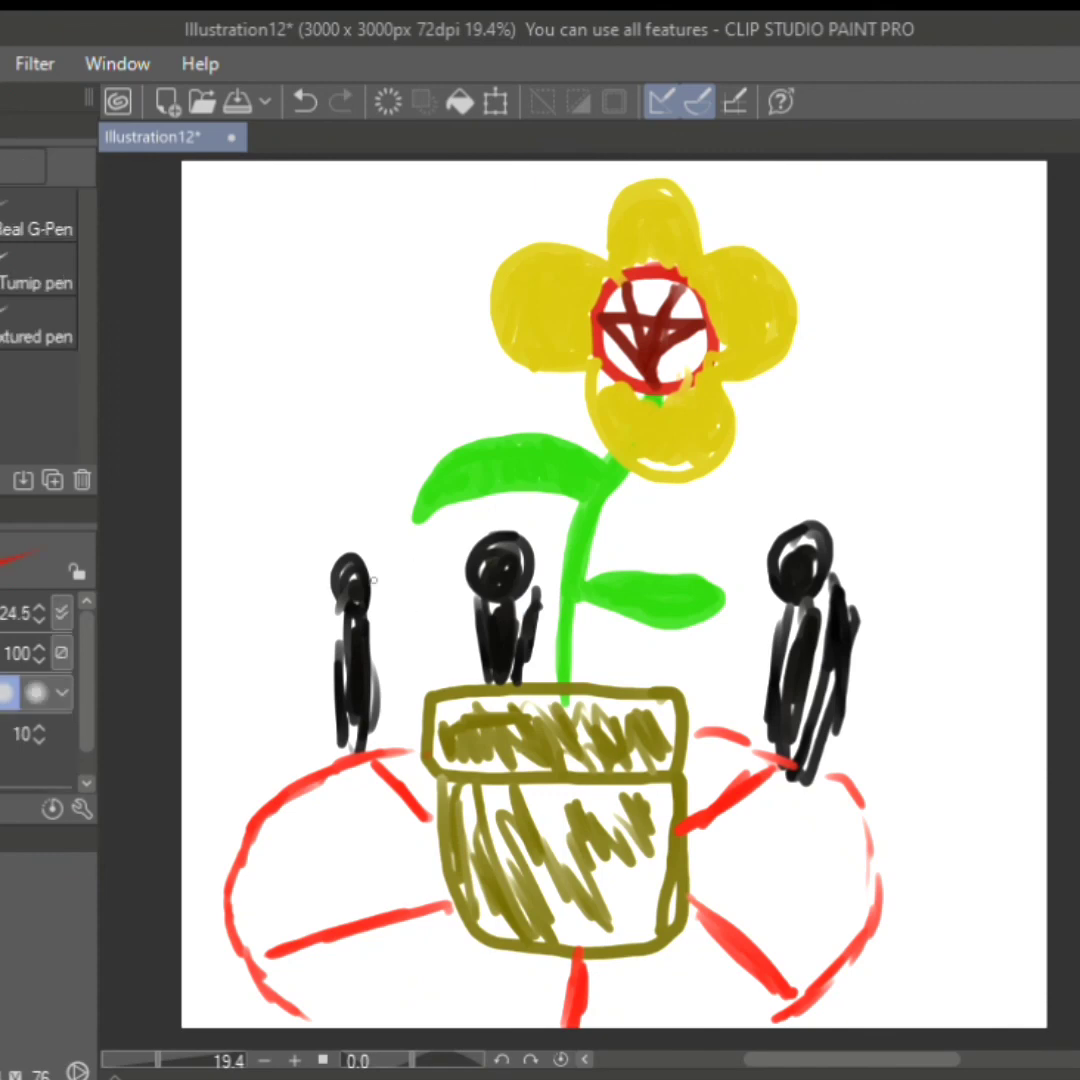